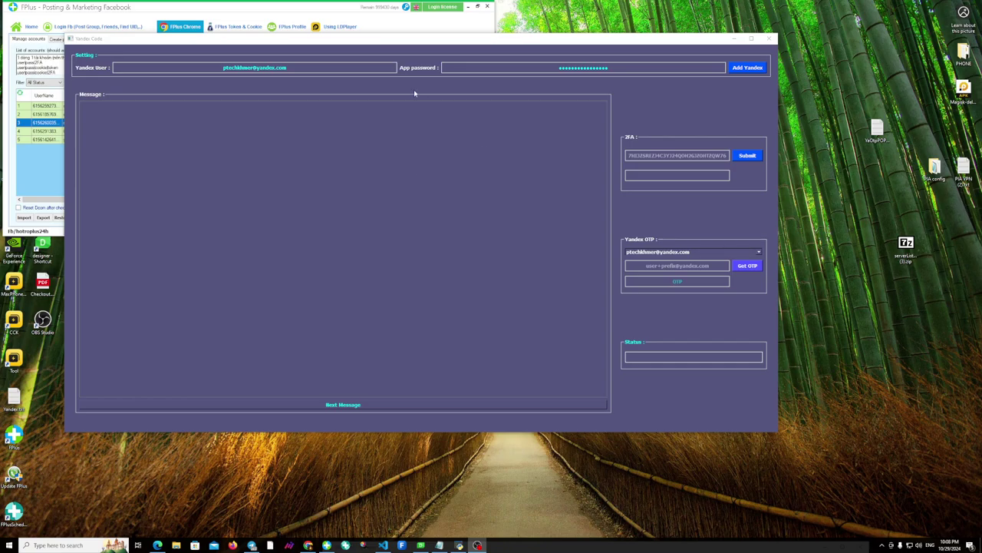
pyautogui.click(311, 65)
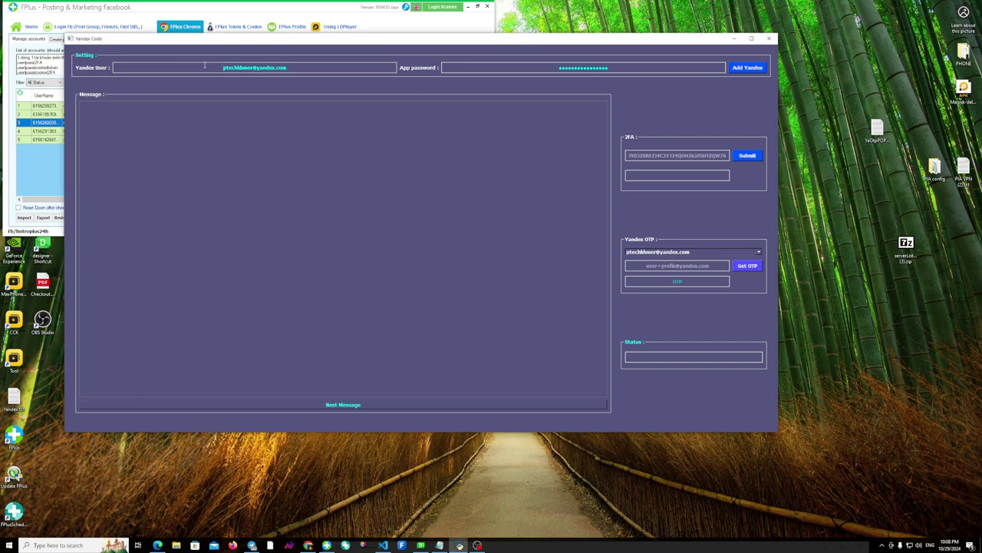
pyautogui.click(306, 66)
pyautogui.moveTo(306, 67); pyautogui.dragTo(222, 66)
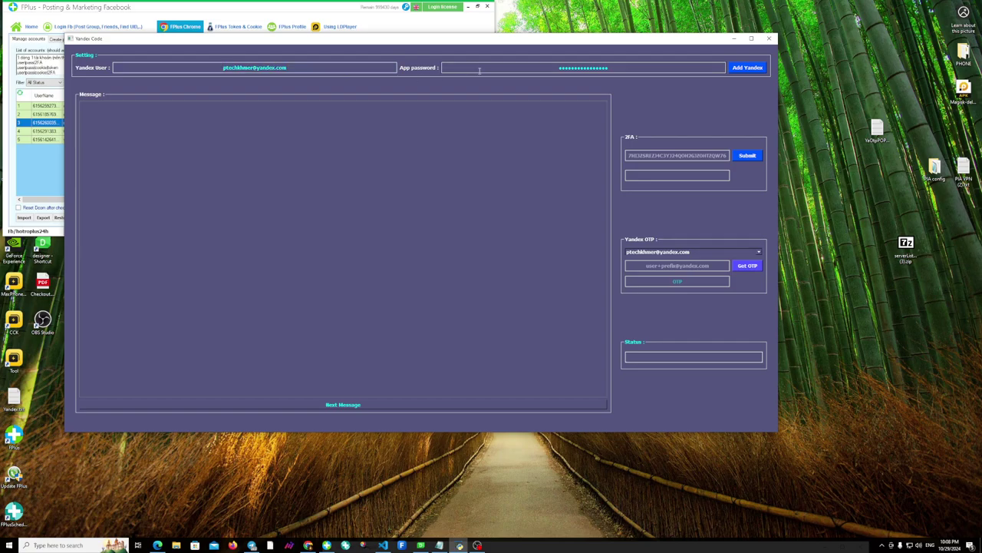
pyautogui.moveTo(614, 67); pyautogui.dragTo(434, 76)
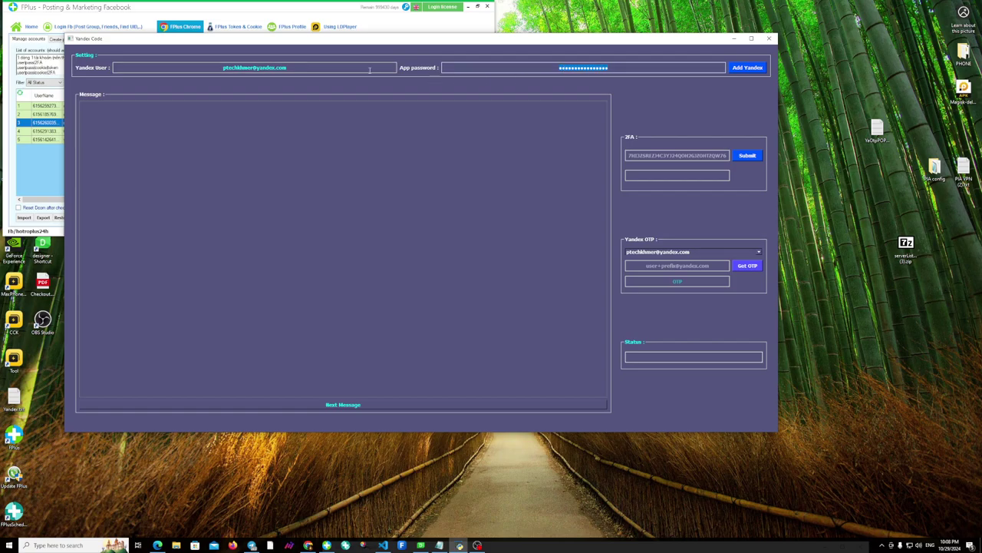
pyautogui.click(309, 66)
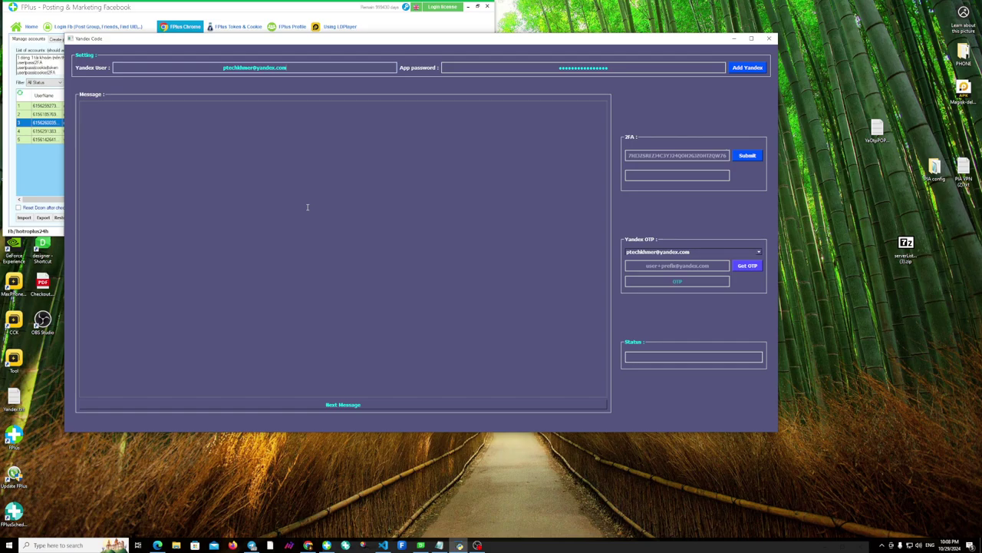
pyautogui.hotkey('ctrl', 'a')
pyautogui.click(735, 253)
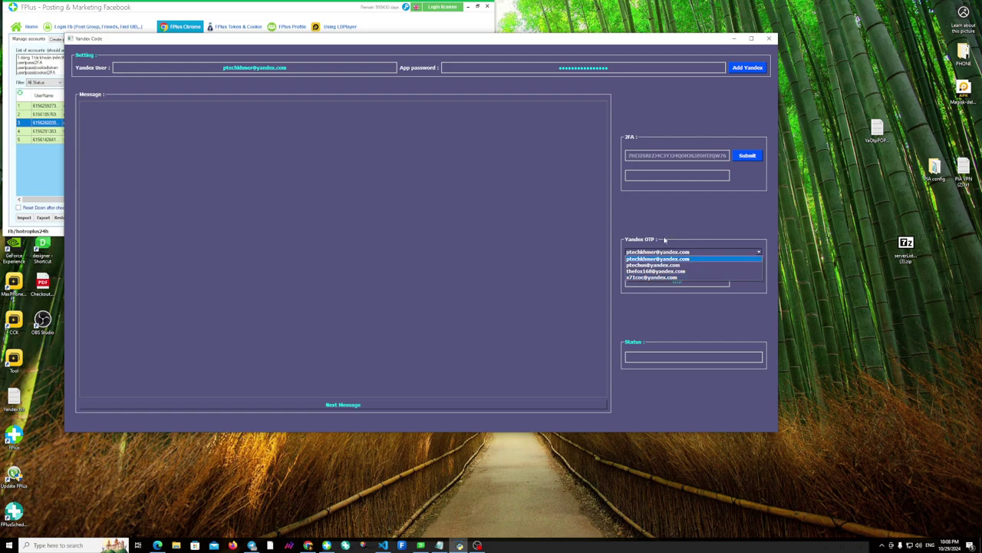
pyautogui.click(697, 314)
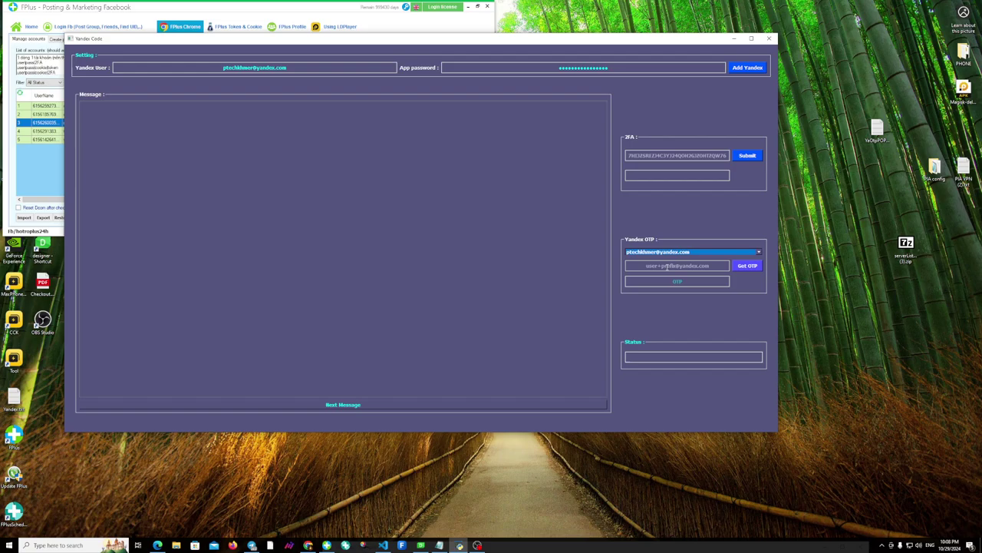
pyautogui.click(678, 266)
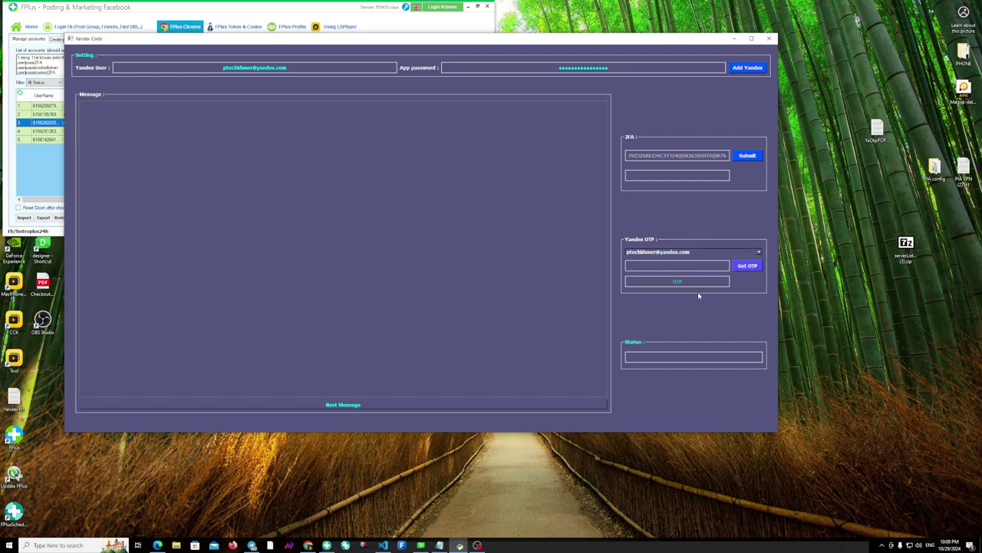
pyautogui.click(676, 283)
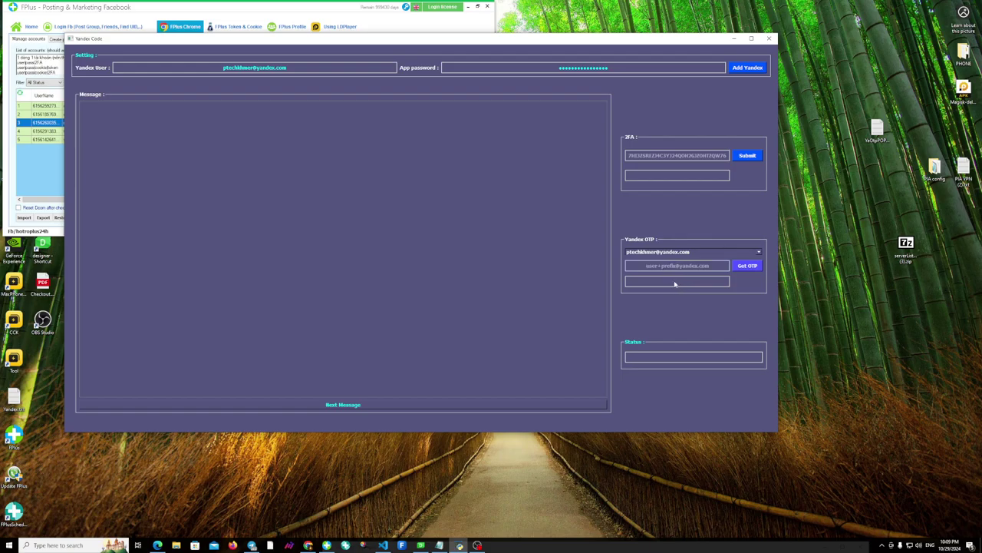
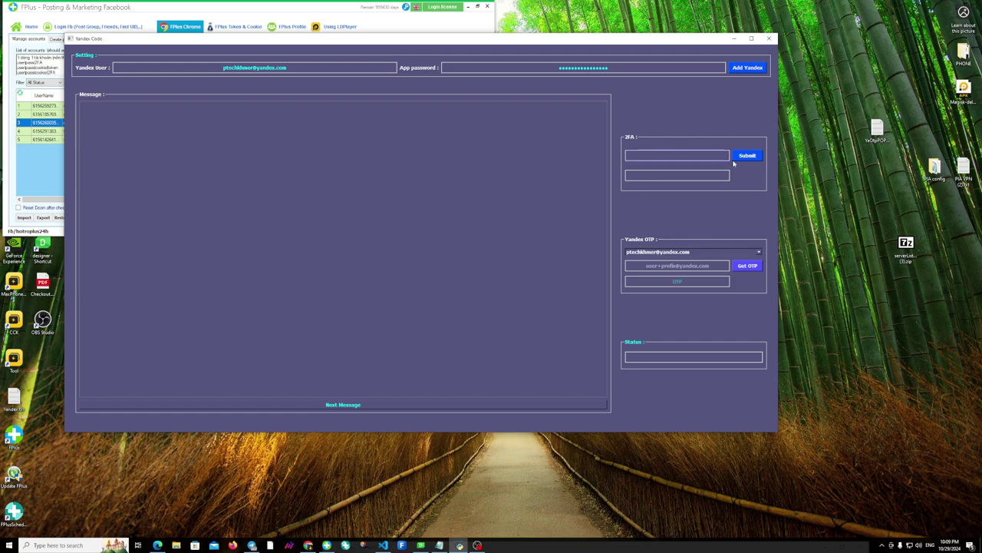
# Paste the 2FA secret key into the 2FA field and move the Yandex Code window aside.
pyautogui.hotkey('ctrl', 'v')
pyautogui.moveTo(157, 44); pyautogui.dragTo(303, 75)
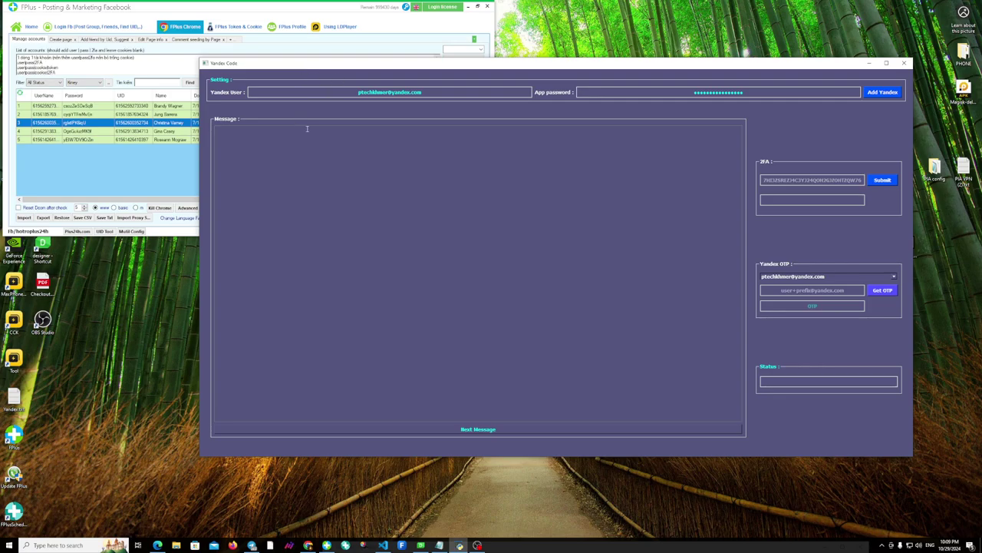
pyautogui.moveTo(411, 66); pyautogui.dragTo(441, 56)
pyautogui.click(83, 108)
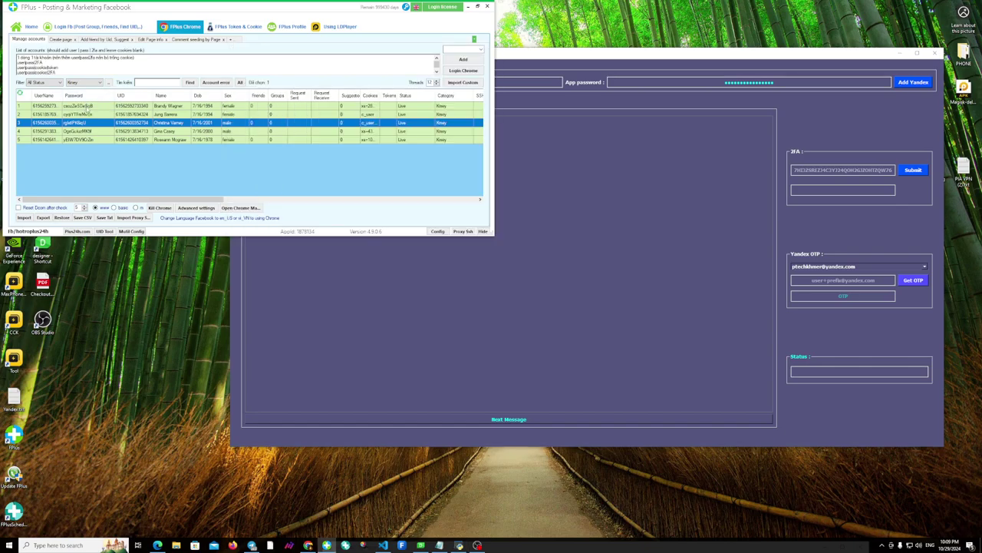
pyautogui.click(85, 107)
pyautogui.rightClick(86, 106)
pyautogui.moveTo(125, 230)
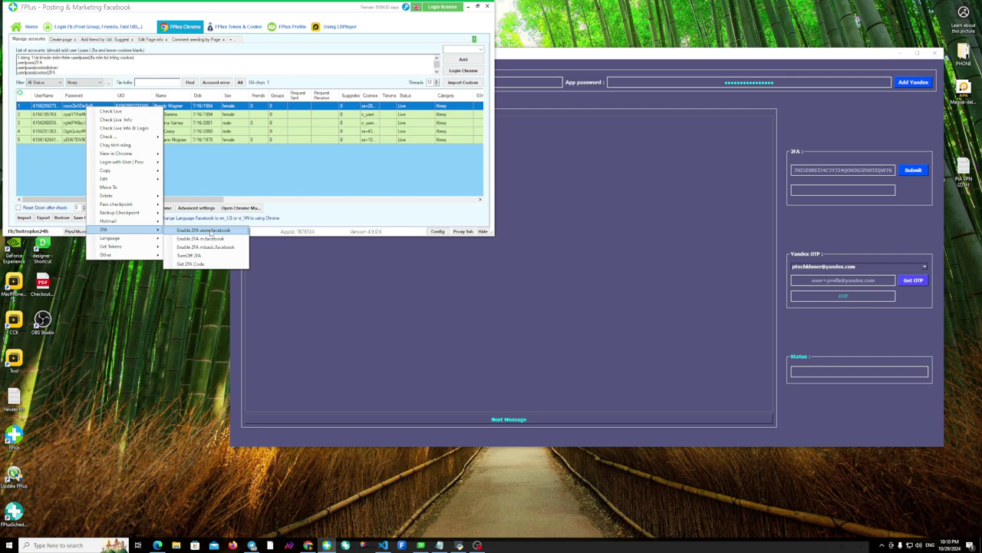
pyautogui.click(210, 231)
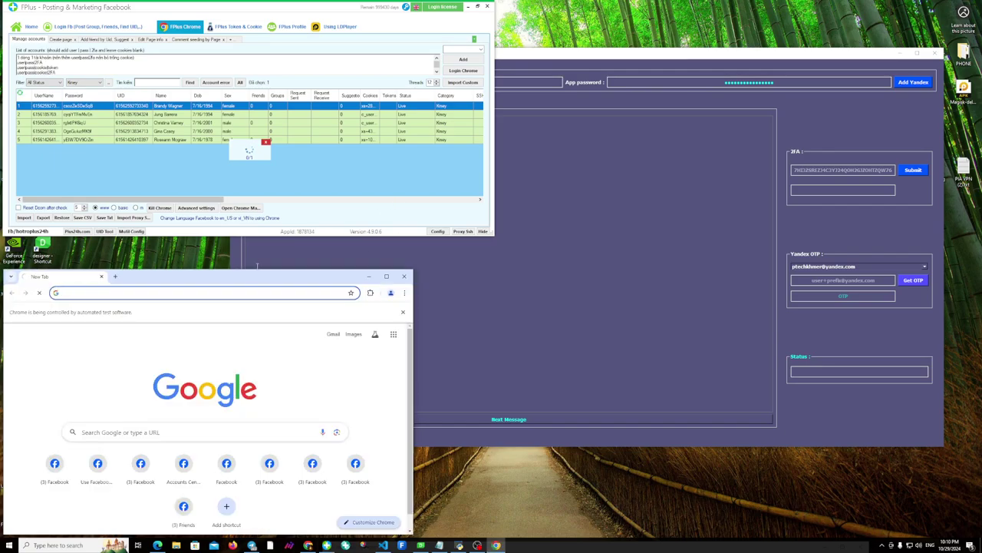
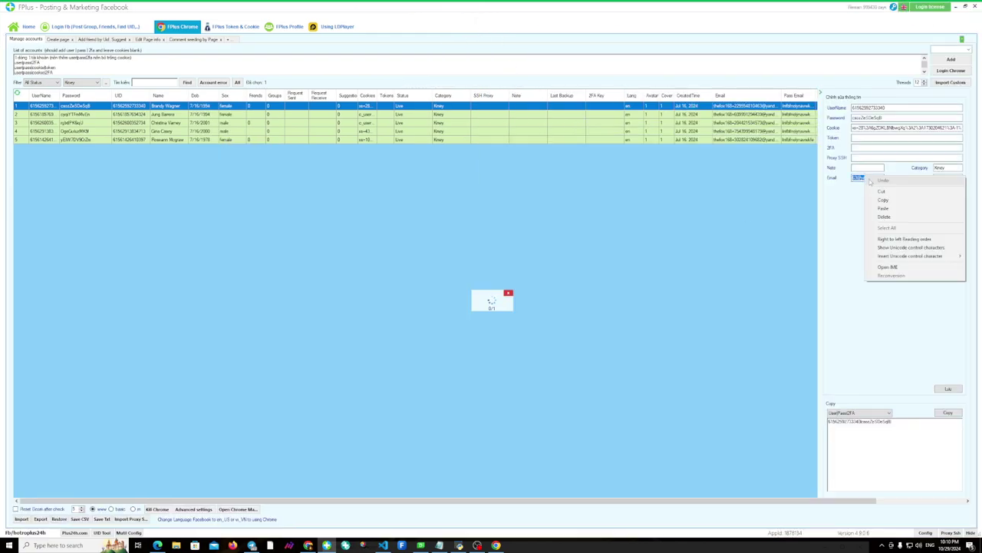
# Copy the first account's email from FPlus and bring Chrome's Facebook two-factor code page forward.
pyautogui.click(882, 199)
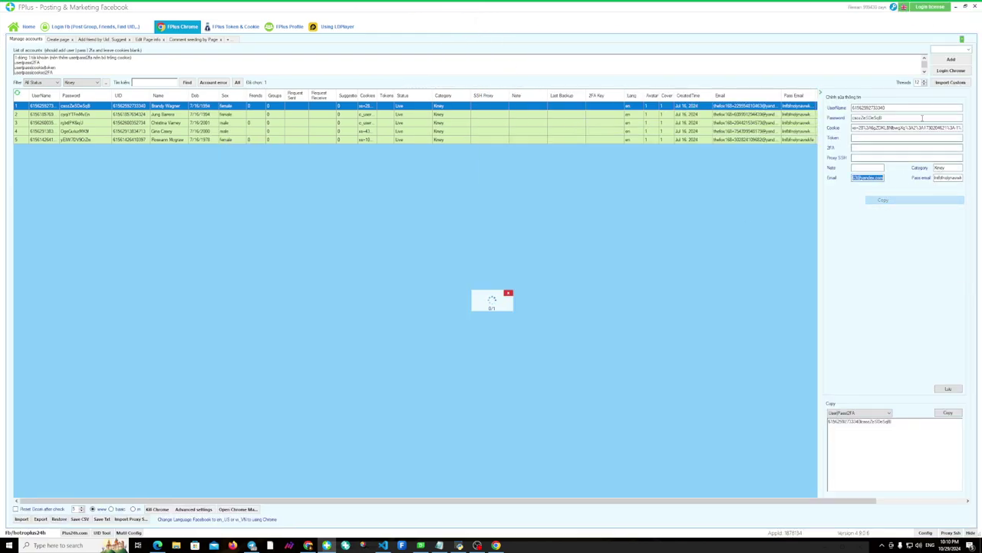
pyautogui.click(966, 7)
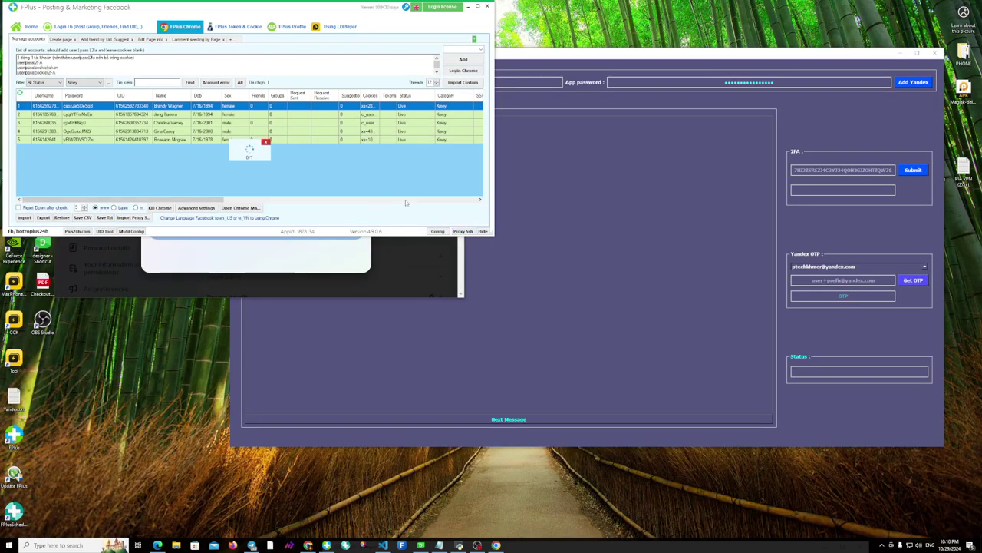
pyautogui.click(330, 265)
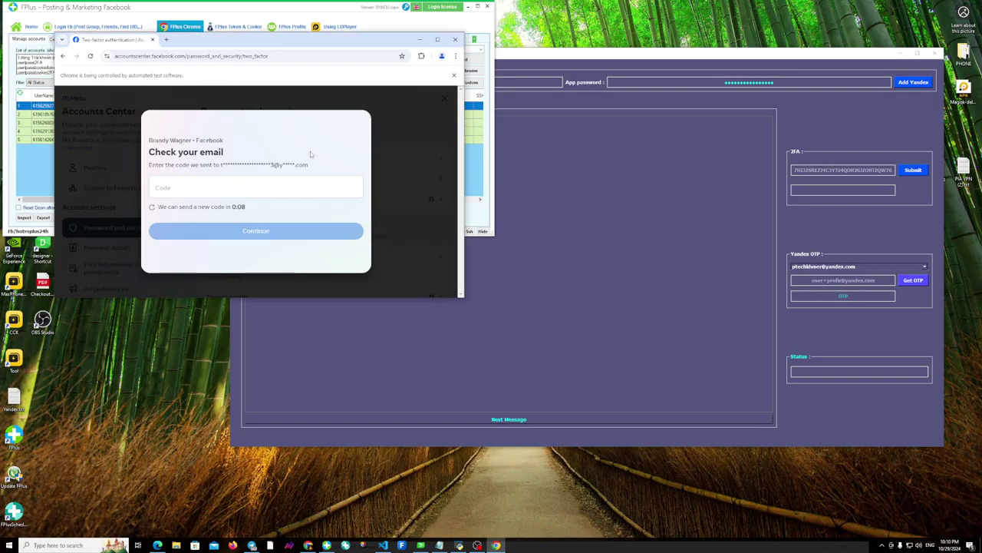
# Paste the copied account email into Yandex Code's OTP address field and look it up.
pyautogui.click(837, 281)
pyautogui.rightClick(837, 280)
pyautogui.click(848, 323)
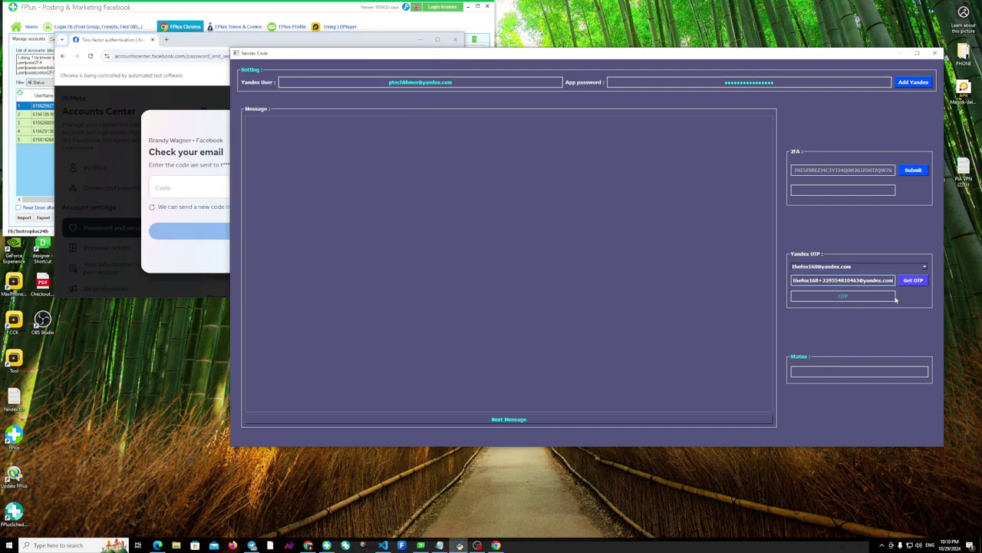
pyautogui.click(914, 280)
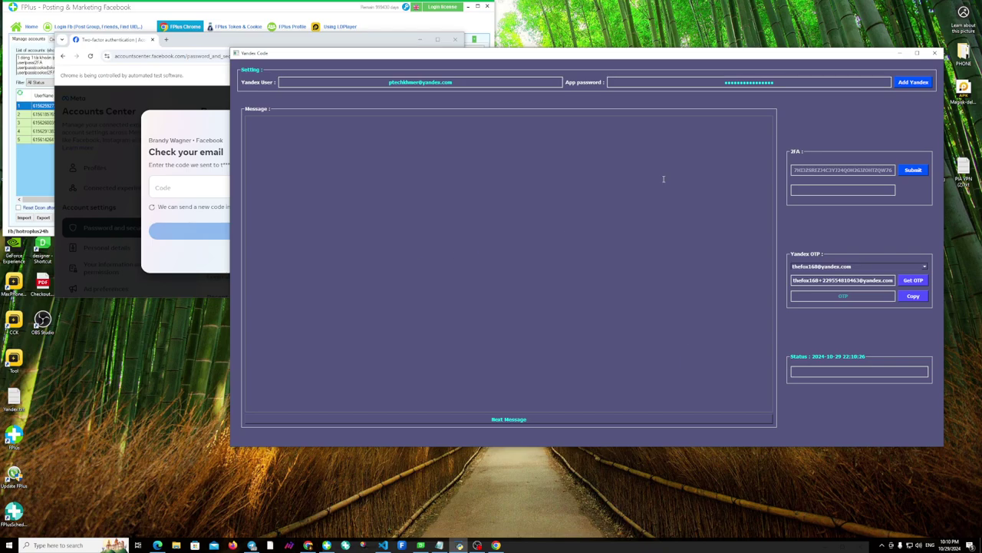
# Fetch Facebook's security-code email and copy the retrieved verification code.
pyautogui.moveTo(548, 54); pyautogui.dragTo(581, 37)
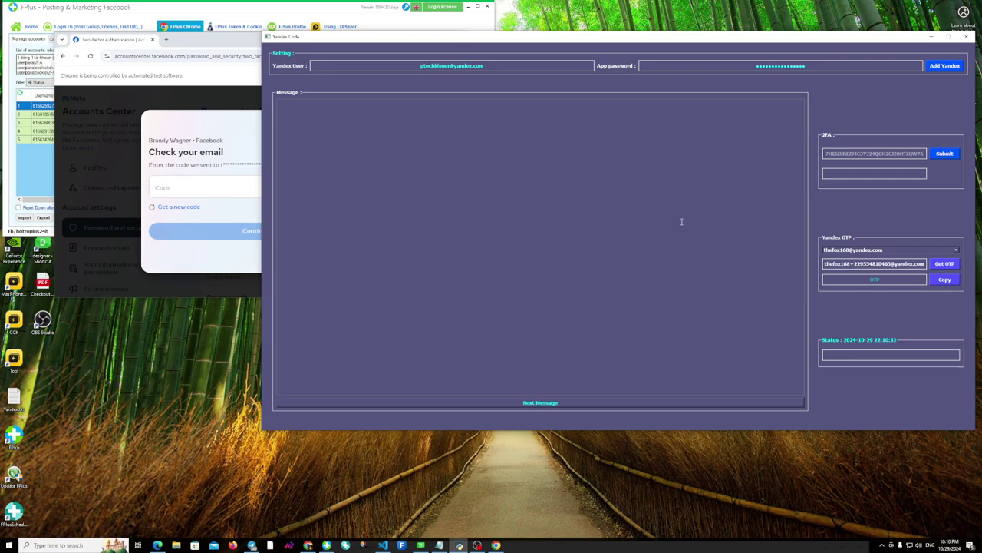
pyautogui.click(941, 264)
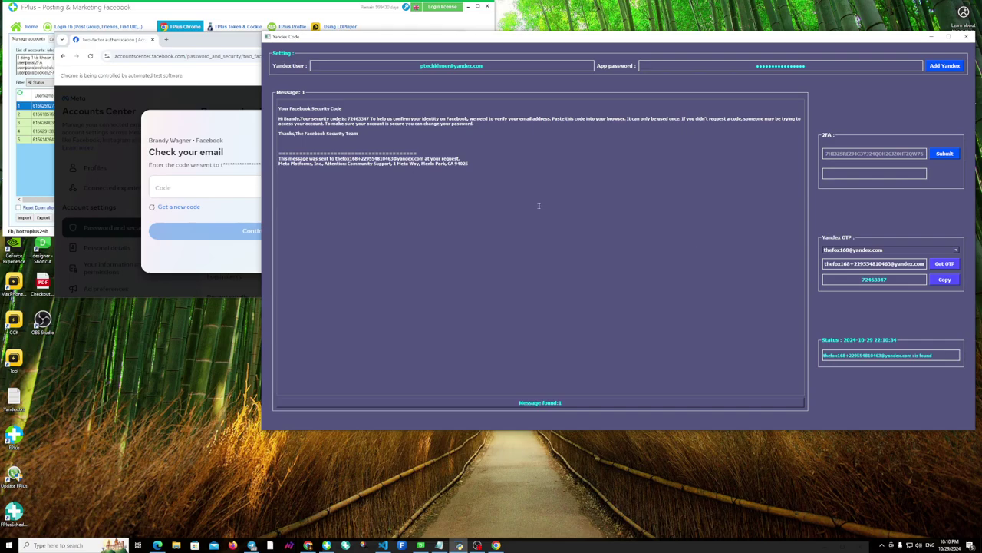
pyautogui.click(940, 281)
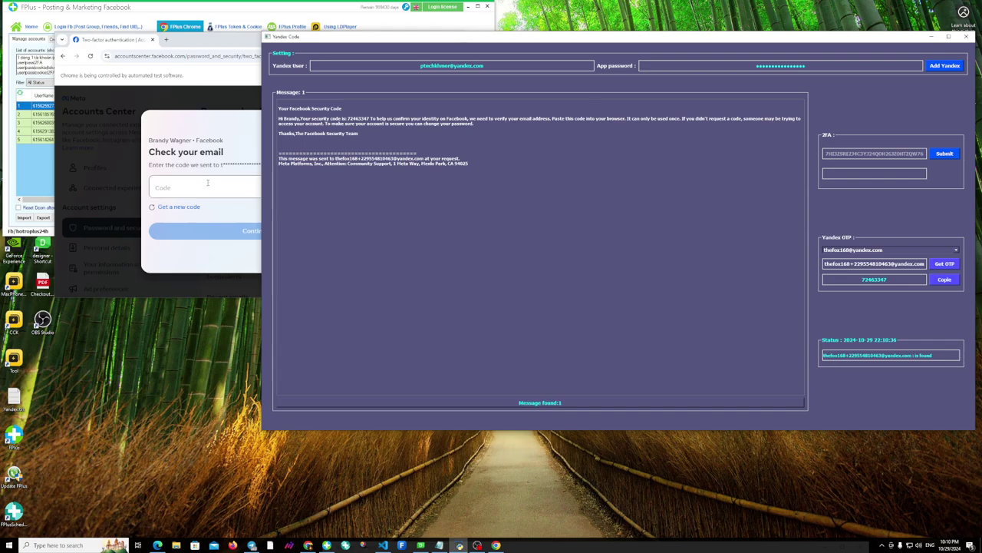
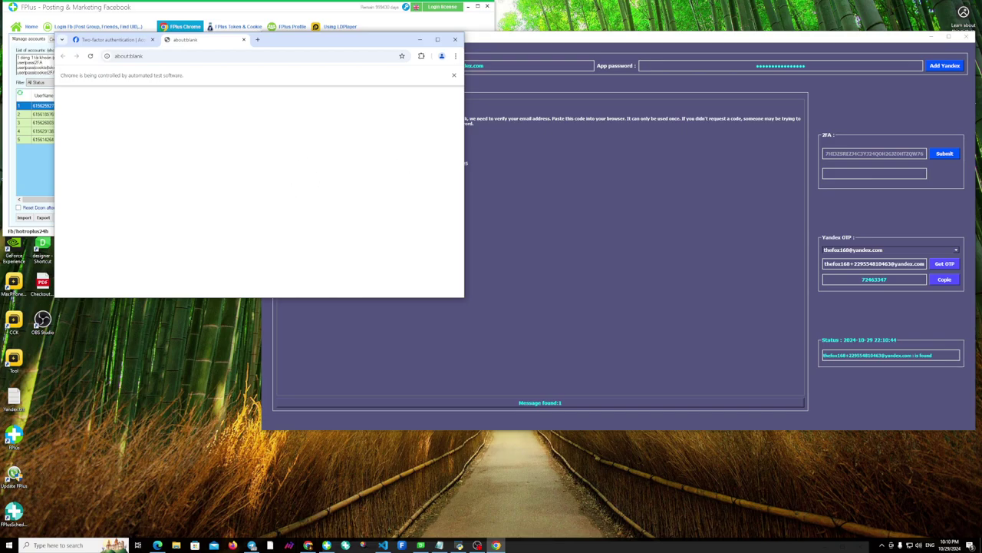
# Drag the Chrome window lower to uncover the Yandex code window behind it.
pyautogui.moveTo(278, 43); pyautogui.dragTo(287, 181)
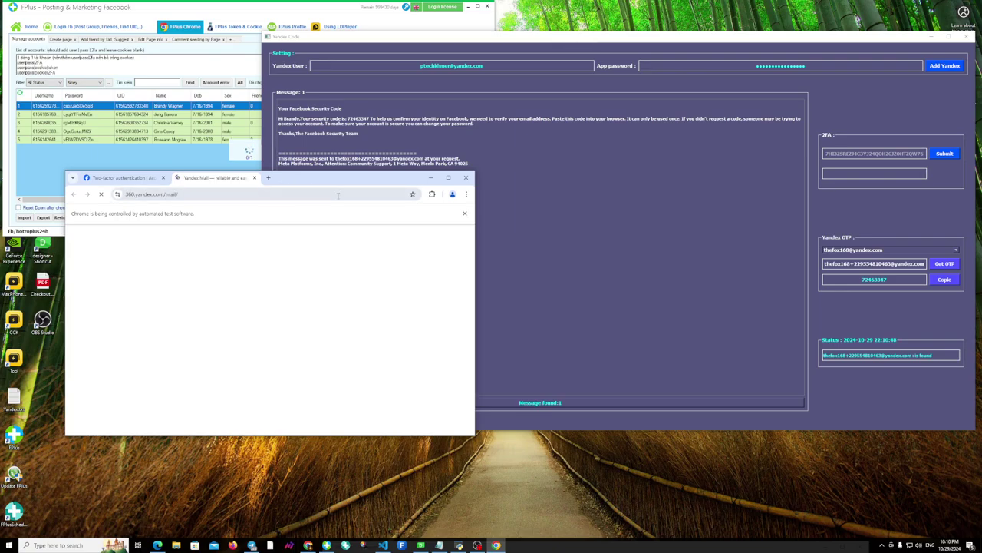
# Copy the first account's password via Copy > Copy Pass from the grid's context menu.
pyautogui.rightClick(176, 104)
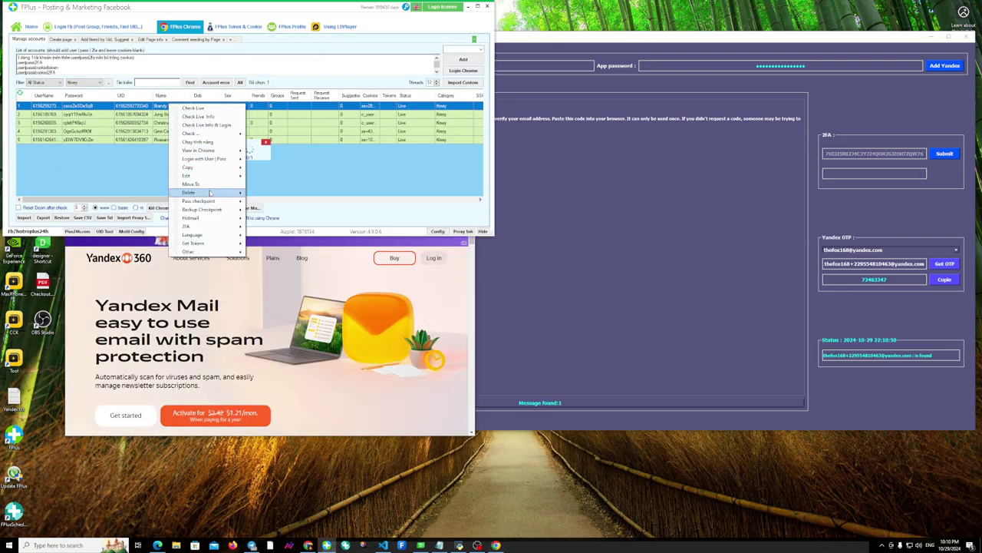
pyautogui.moveTo(212, 168)
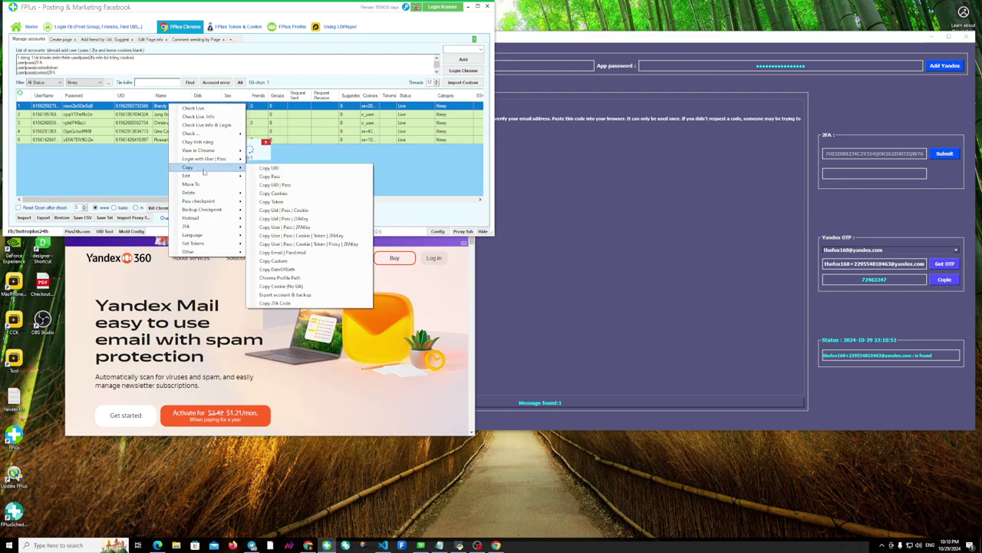
pyautogui.click(270, 176)
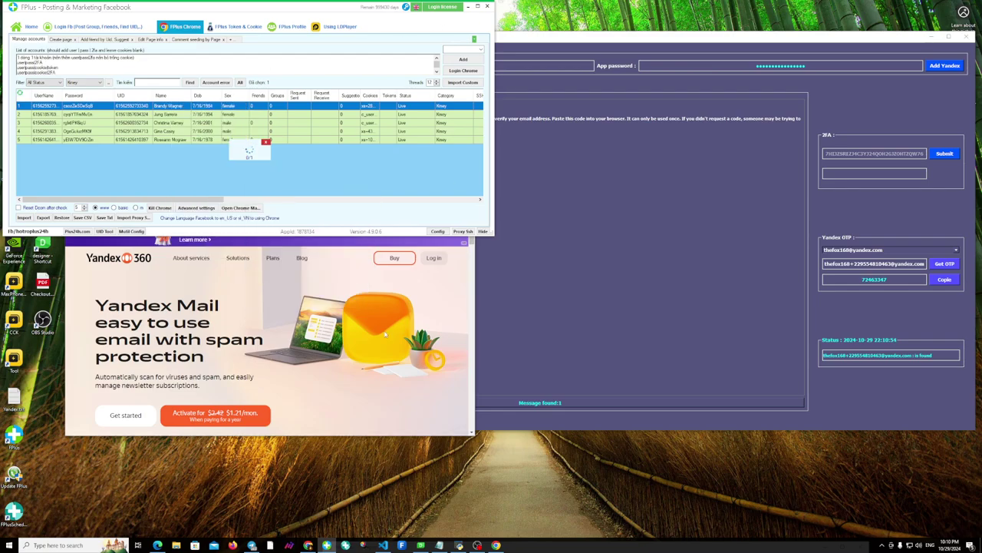
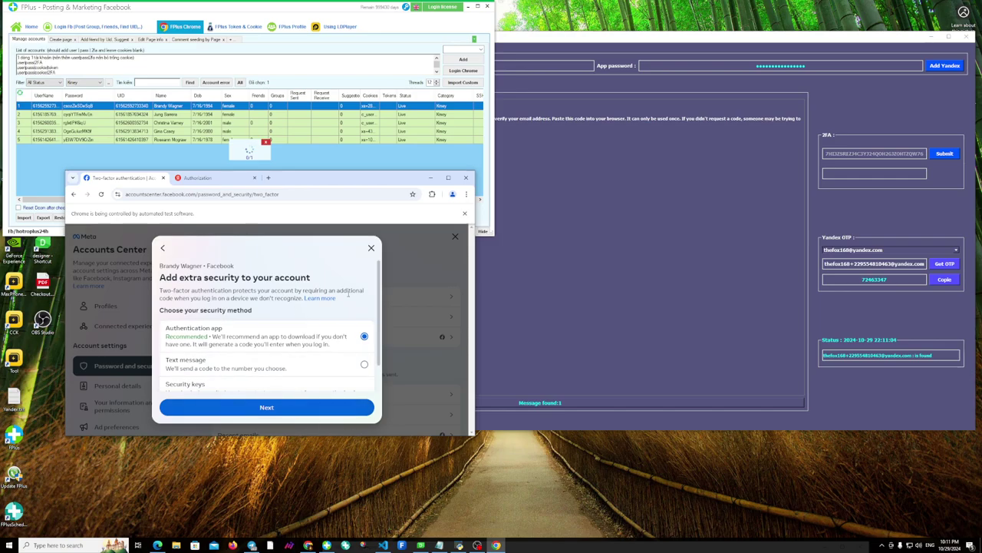
# Continue to the authentication-app setup and copy the whole setup key shown under the QR code.
pyautogui.click(264, 410)
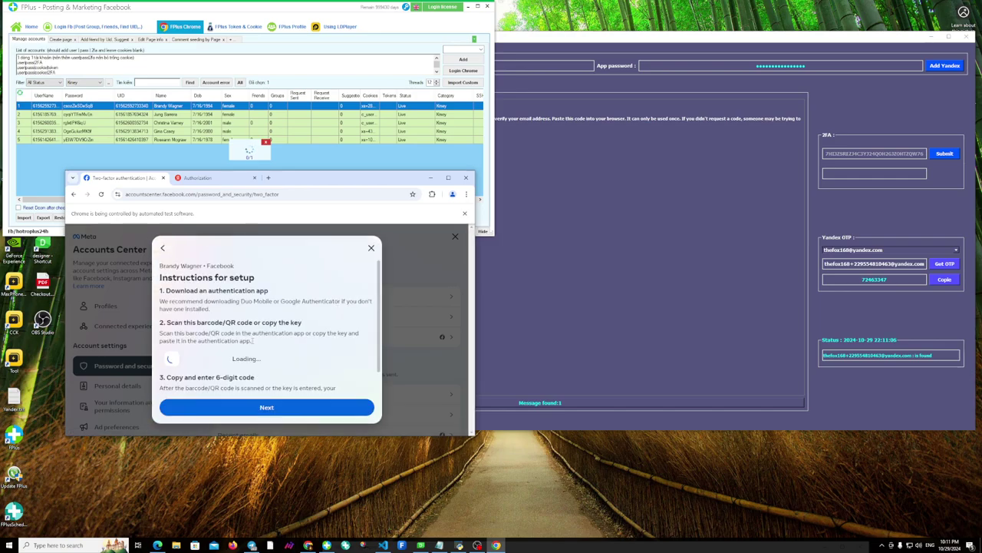
pyautogui.doubleClick(269, 368)
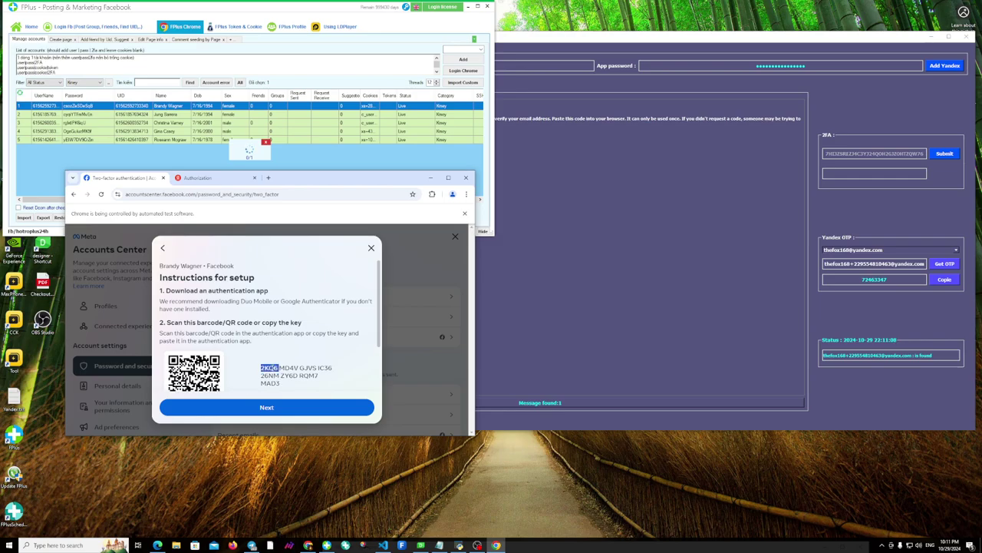
pyautogui.moveTo(281, 383); pyautogui.dragTo(260, 367)
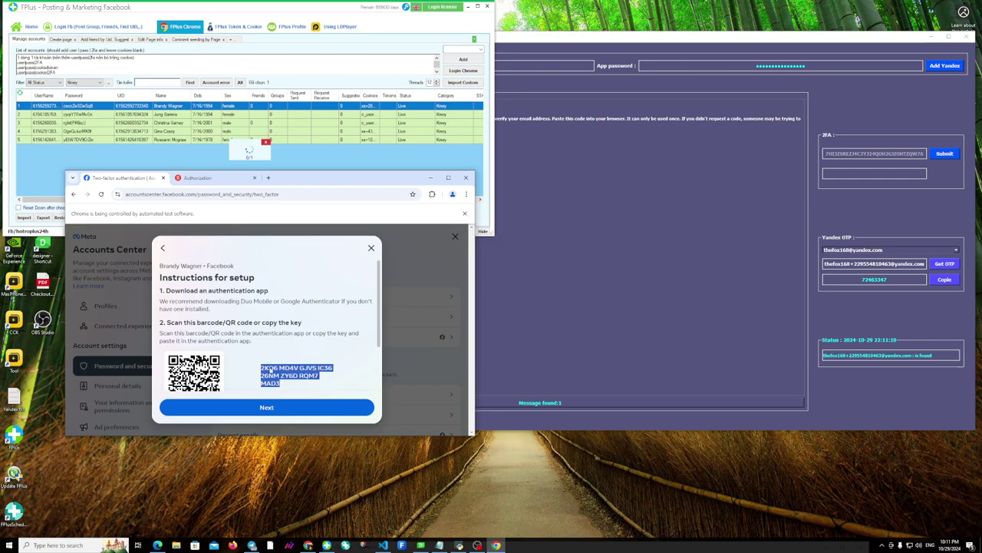
pyautogui.rightClick(269, 368)
pyautogui.click(294, 379)
# Focus the 2FA field in Yandex Code and bring up its paste menu.
pyautogui.scroll(-2, 290, 353)
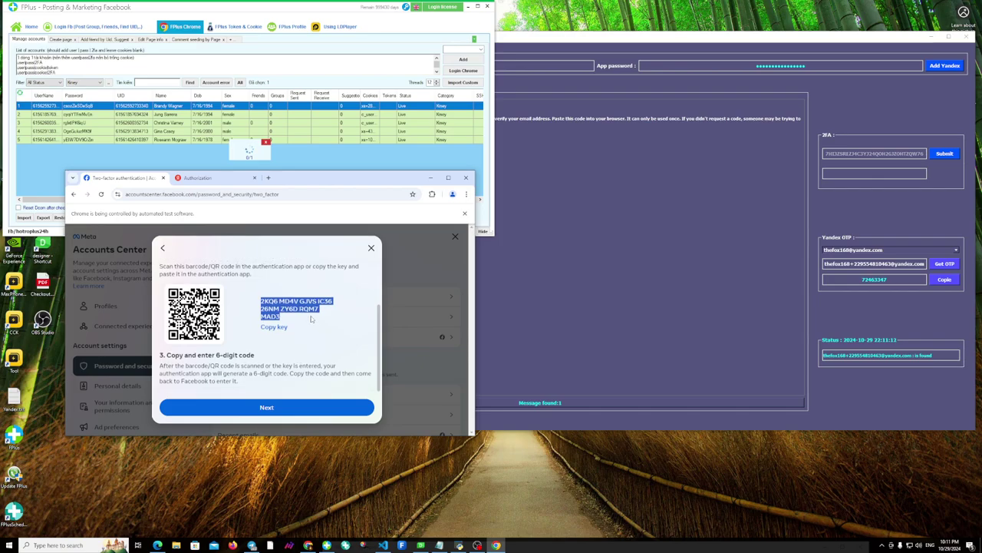
pyautogui.scroll(2, 309, 299)
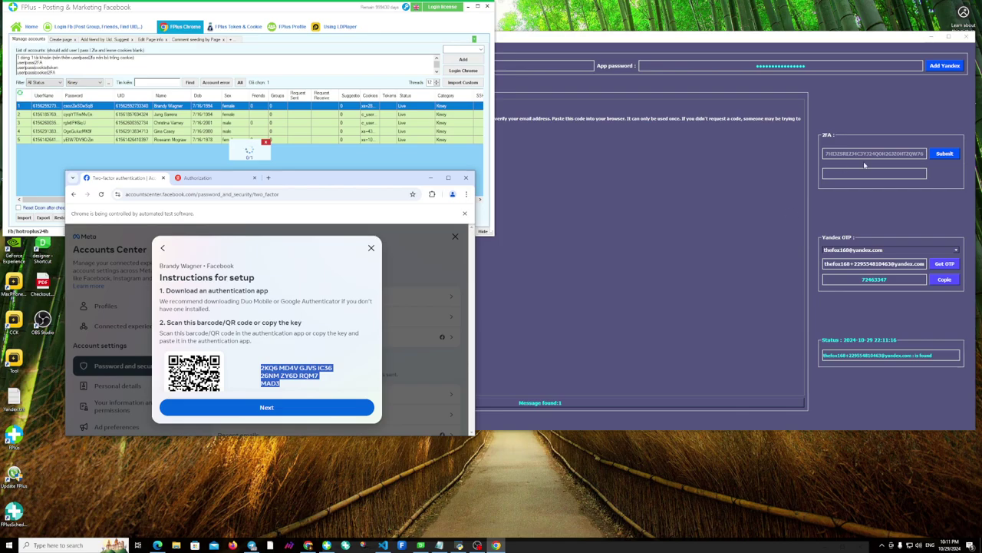
pyautogui.click(856, 153)
pyautogui.rightClick(863, 153)
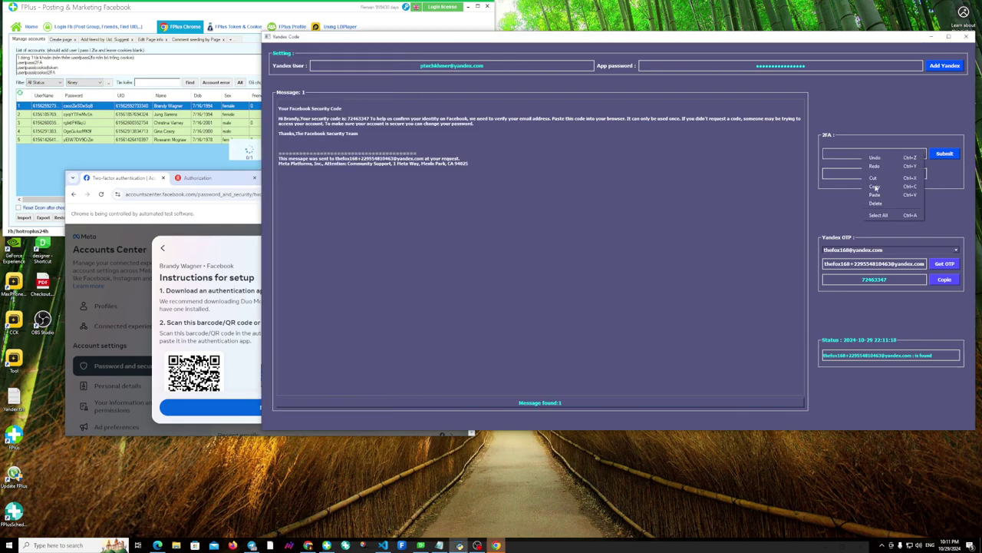
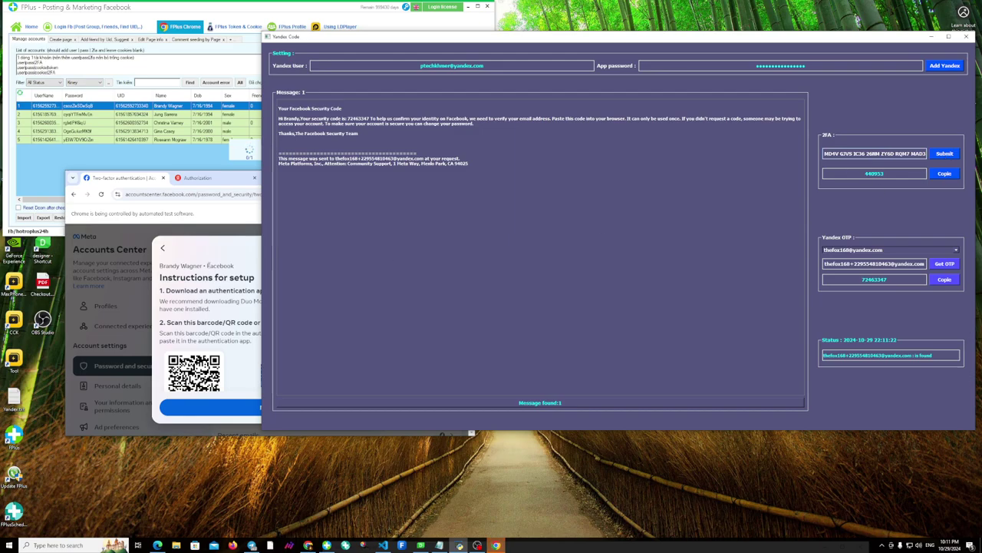
# Paste the copied 6-digit authenticator code into Facebook's Enter code field and submit it.
pyautogui.click(244, 293)
pyautogui.click(283, 401)
pyautogui.rightClick(219, 331)
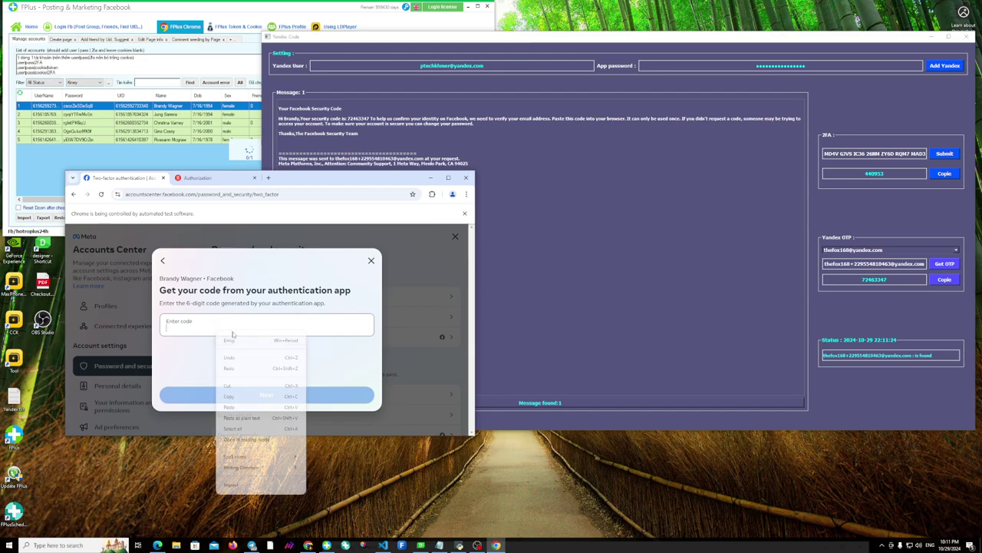
pyautogui.click(231, 407)
pyautogui.click(280, 394)
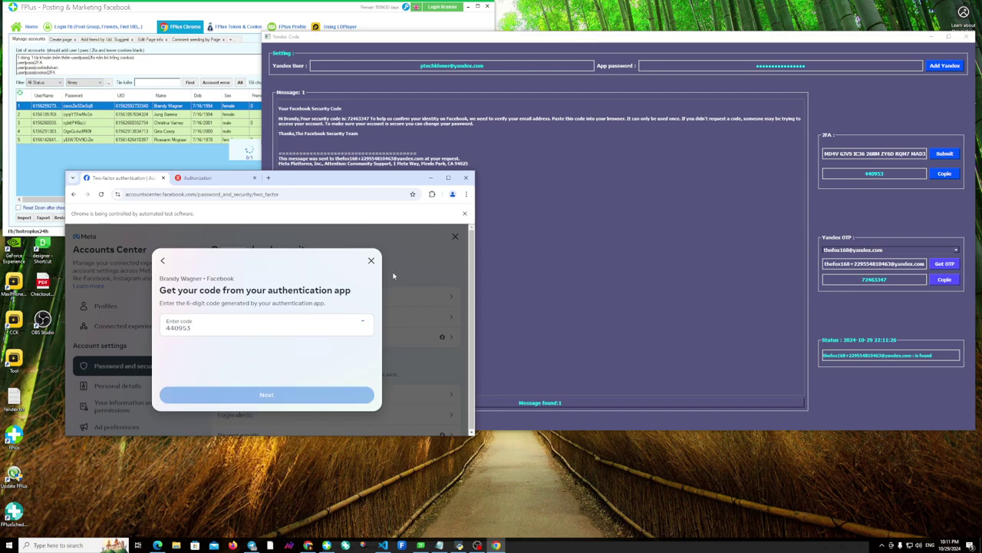
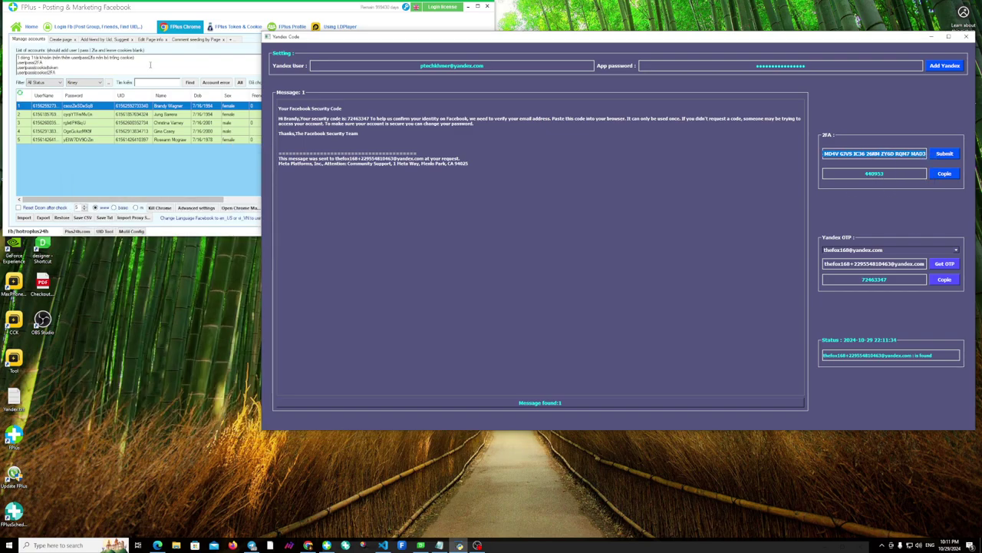
# Paste the copied key into row 1's Edit 2FAKey dialog and save it.
pyautogui.rightClick(169, 108)
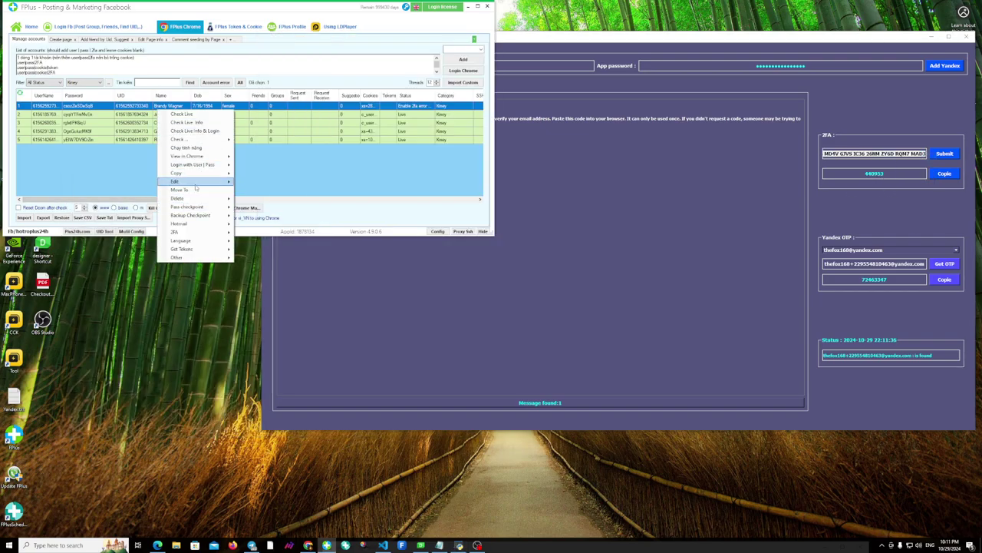
pyautogui.moveTo(192, 181)
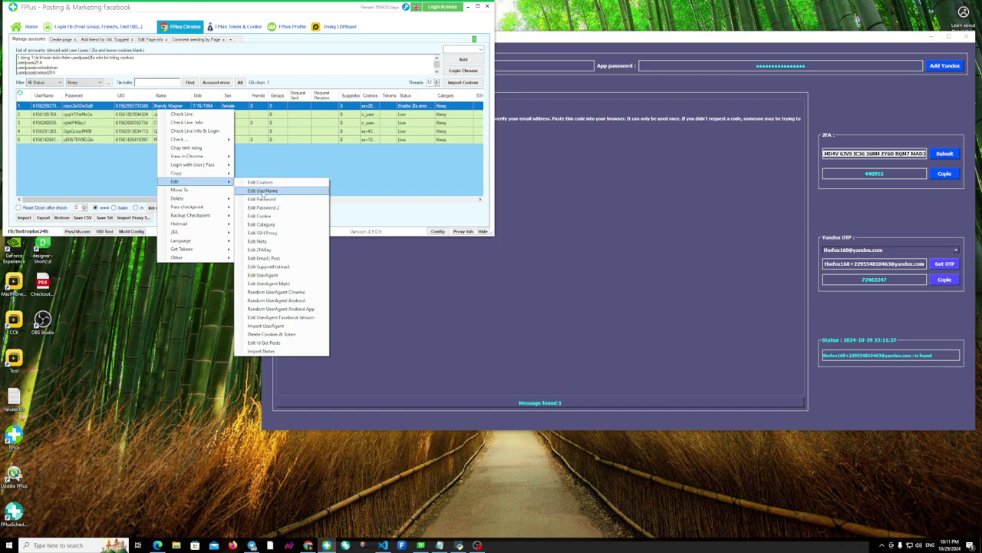
pyautogui.click(268, 249)
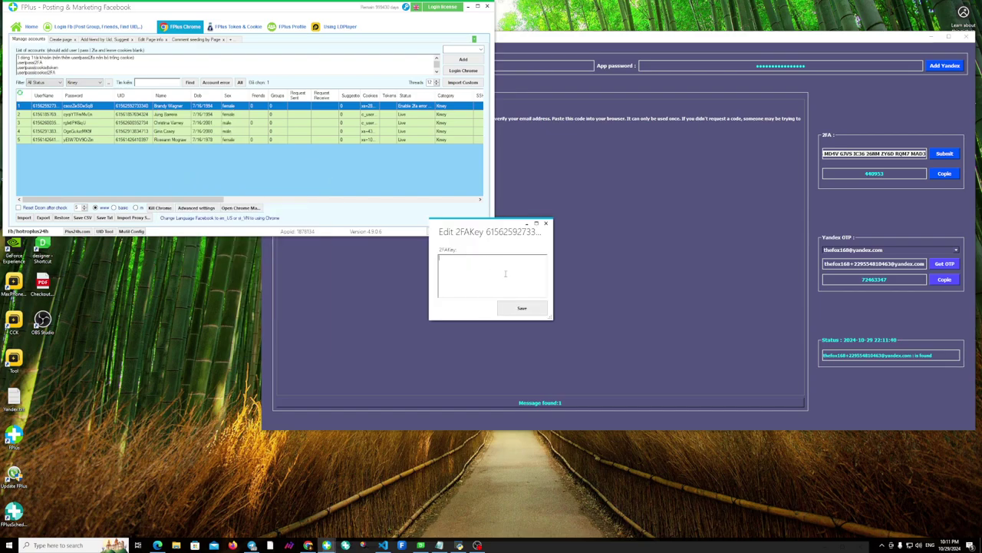
pyautogui.hotkey('ctrl', 'v')
pyautogui.click(522, 308)
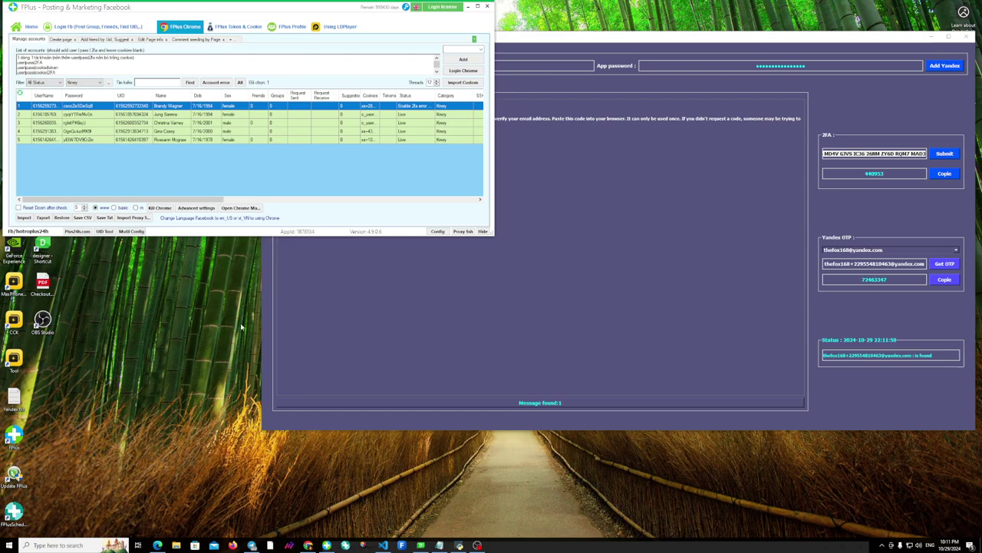
# Run Check Live on the first account from its right-click menu.
pyautogui.rightClick(169, 108)
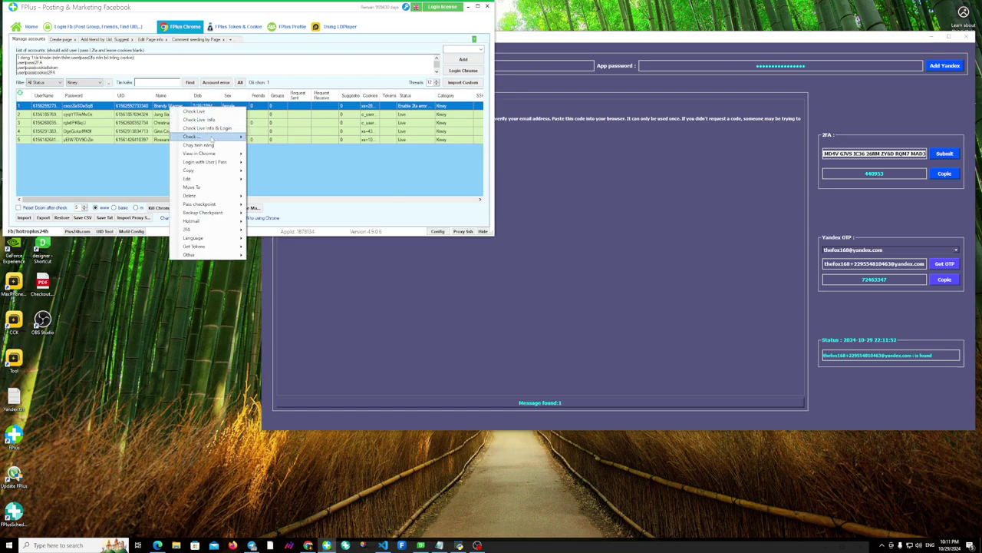
pyautogui.moveTo(198, 179)
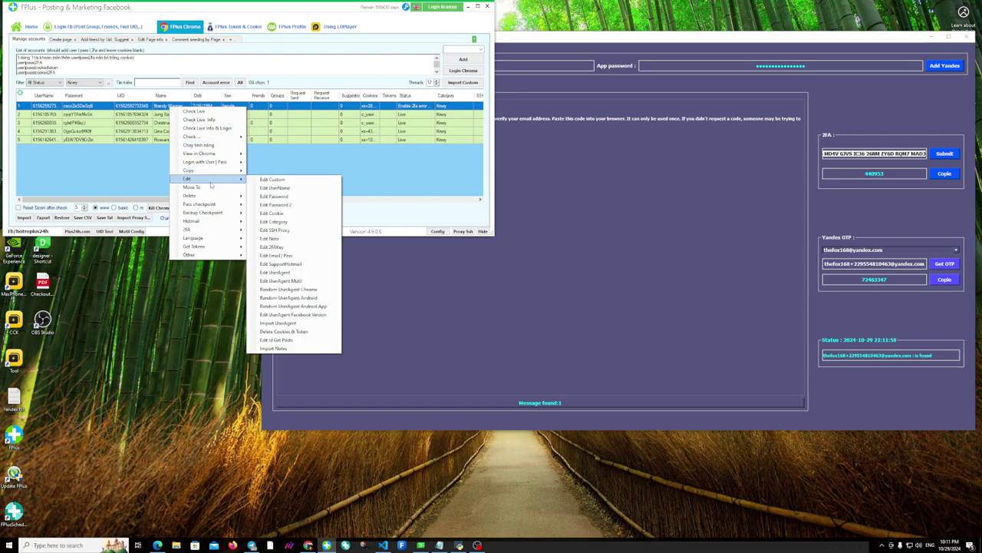
pyautogui.moveTo(212, 230)
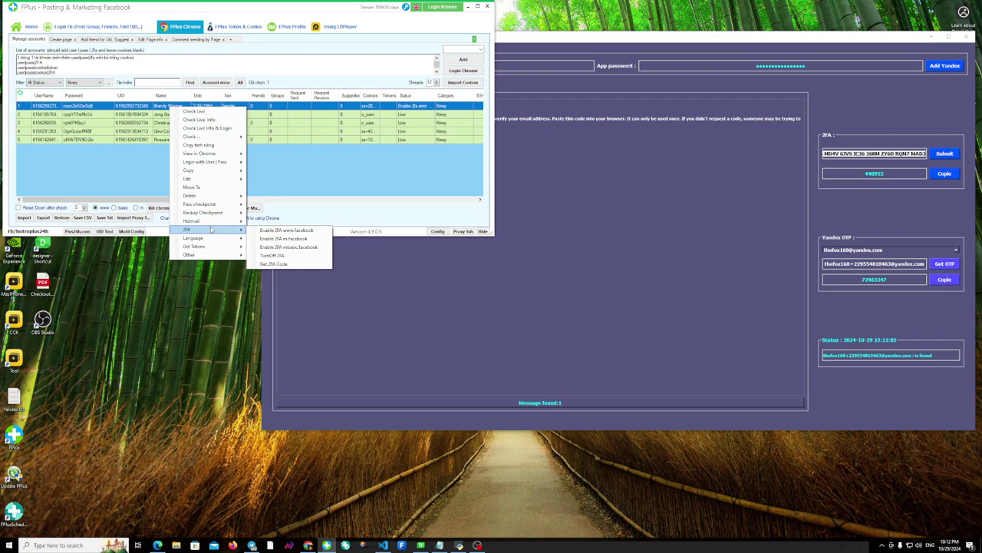
pyautogui.click(205, 112)
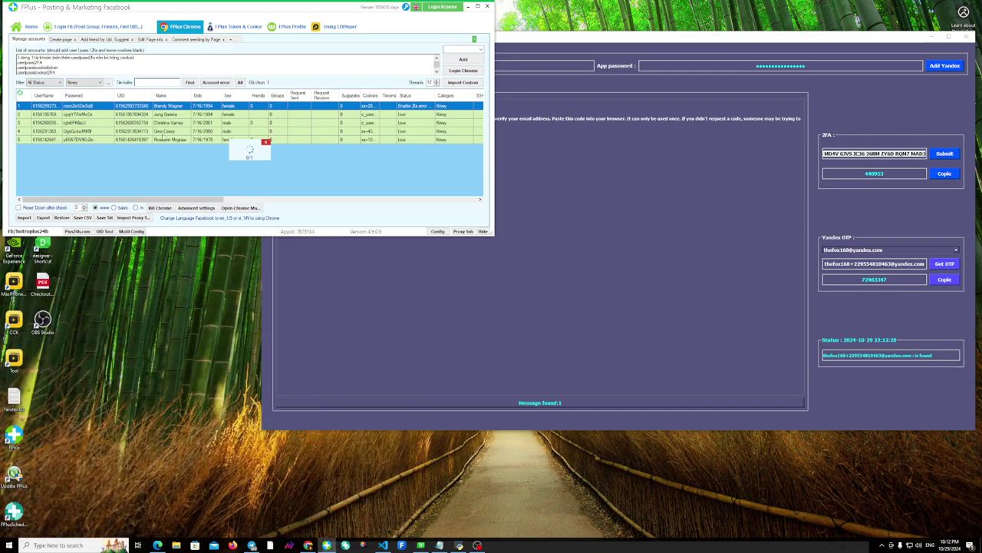
# Select the second account and launch it through View in Chrome.
pyautogui.click(158, 116)
pyautogui.rightClick(162, 114)
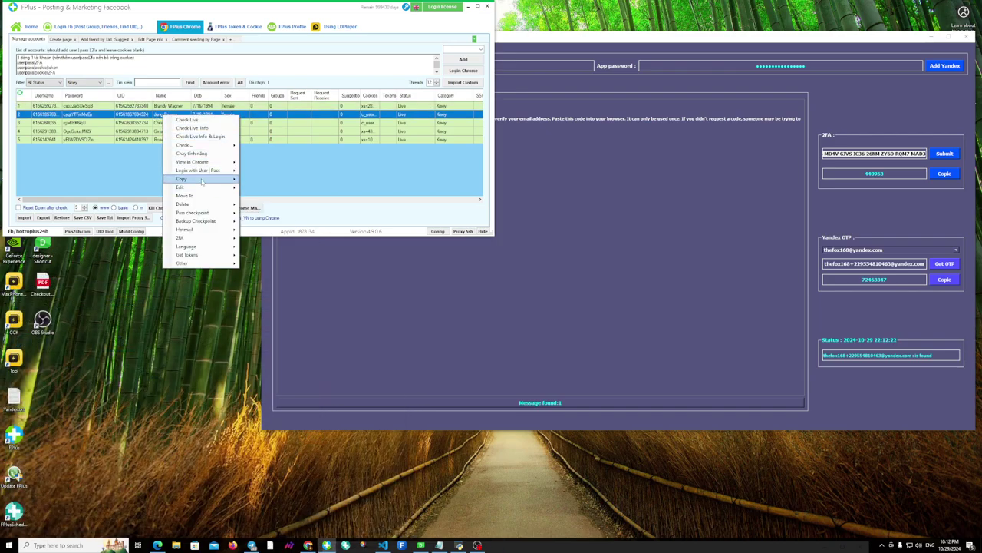
pyautogui.moveTo(205, 162)
pyautogui.click(293, 169)
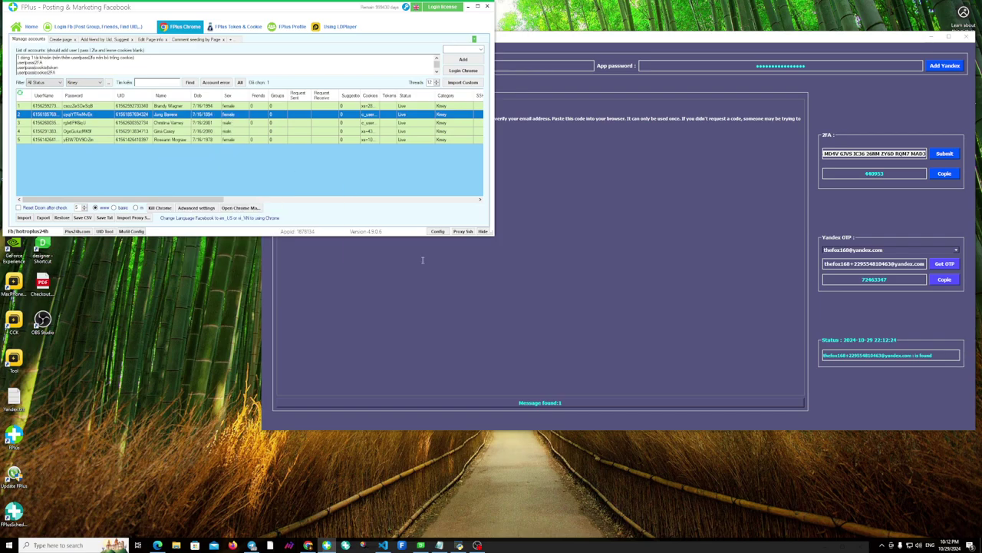
pyautogui.rightClick(163, 115)
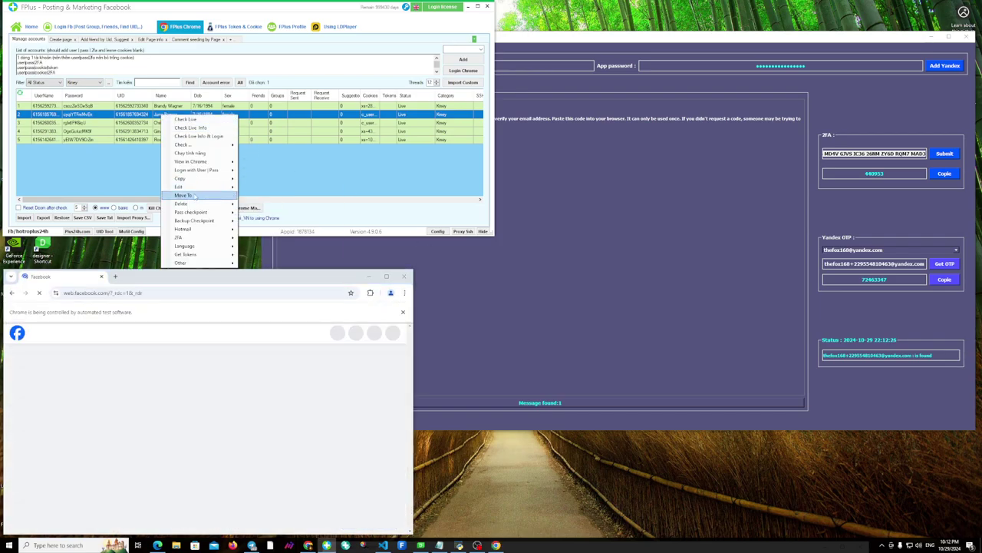
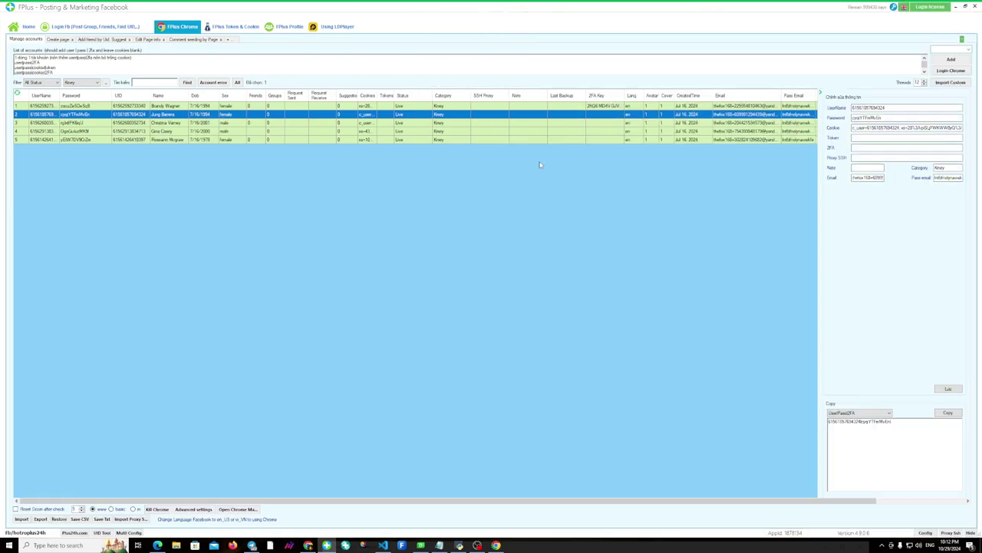
# Copy the second account's email address from the Email field to the clipboard.
pyautogui.doubleClick(860, 177)
pyautogui.rightClick(860, 177)
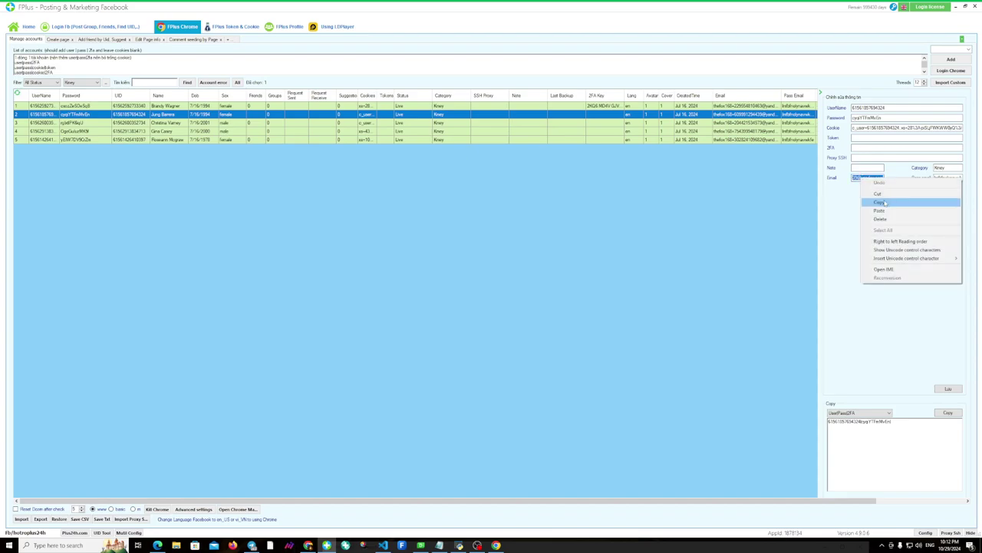
pyautogui.click(880, 203)
# Minimize FPlus, maximize the Facebook browser window, and open Settings from the account menu.
pyautogui.click(965, 5)
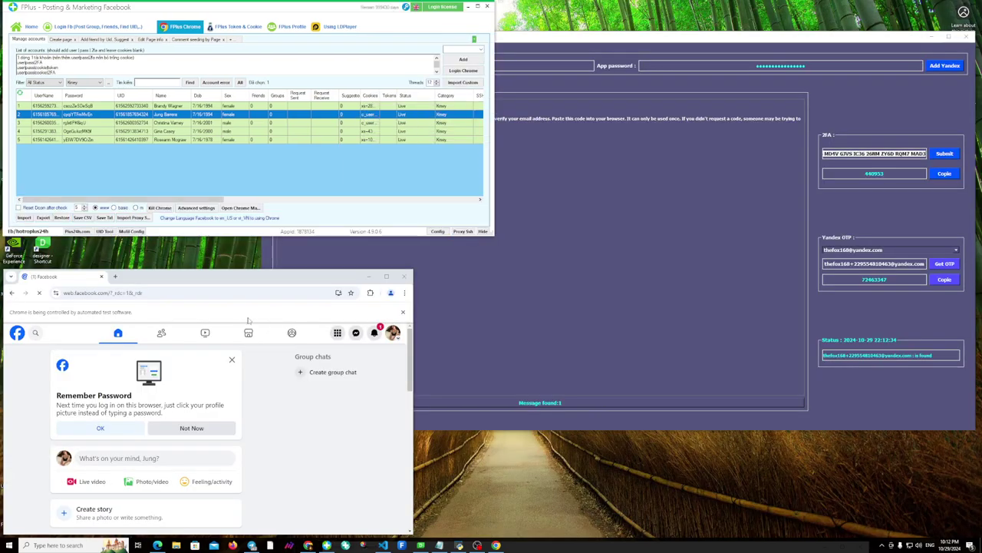
pyautogui.click(386, 277)
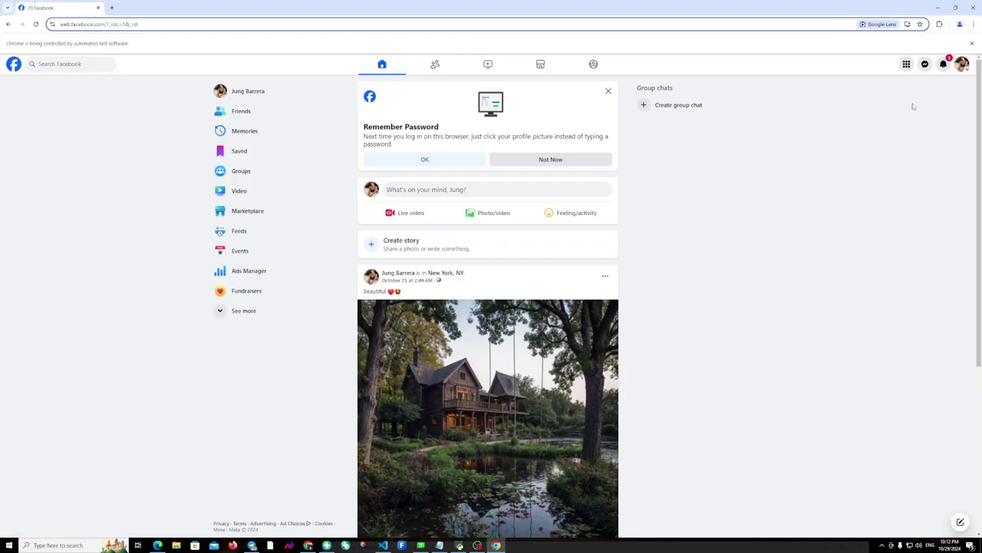
pyautogui.click(961, 66)
pyautogui.click(883, 145)
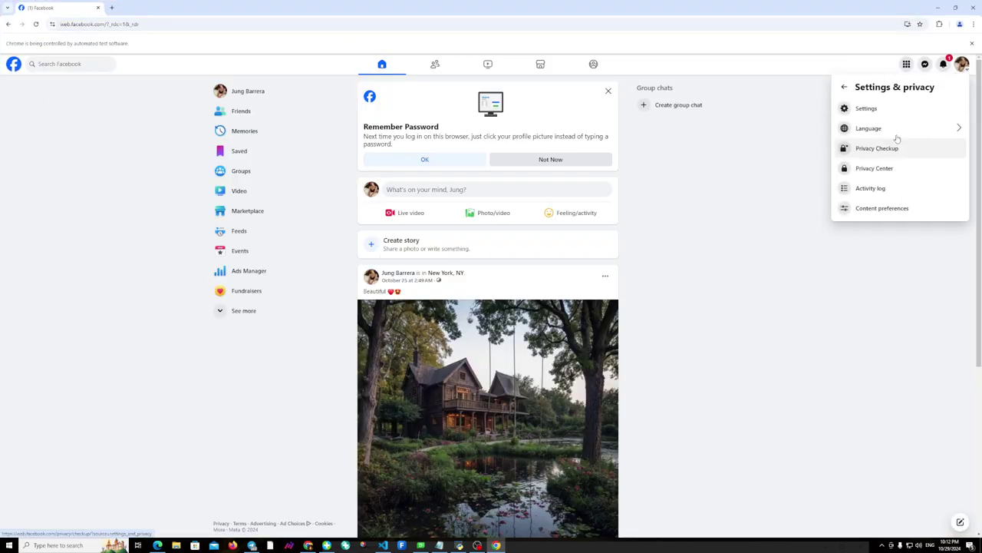
pyautogui.click(867, 108)
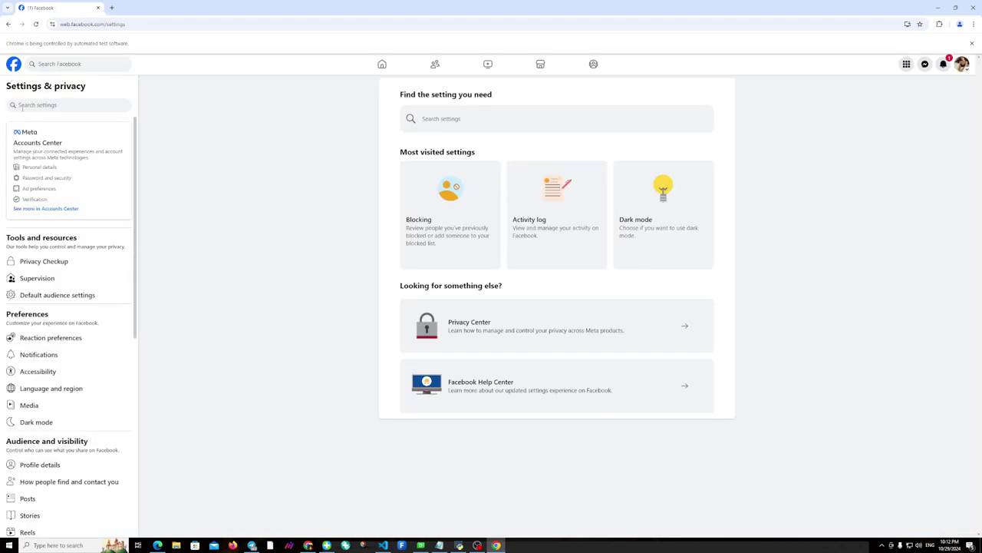
# In Accounts Center, start two-factor authentication for the Facebook account and bring up paste options in the code field.
pyautogui.click(30, 168)
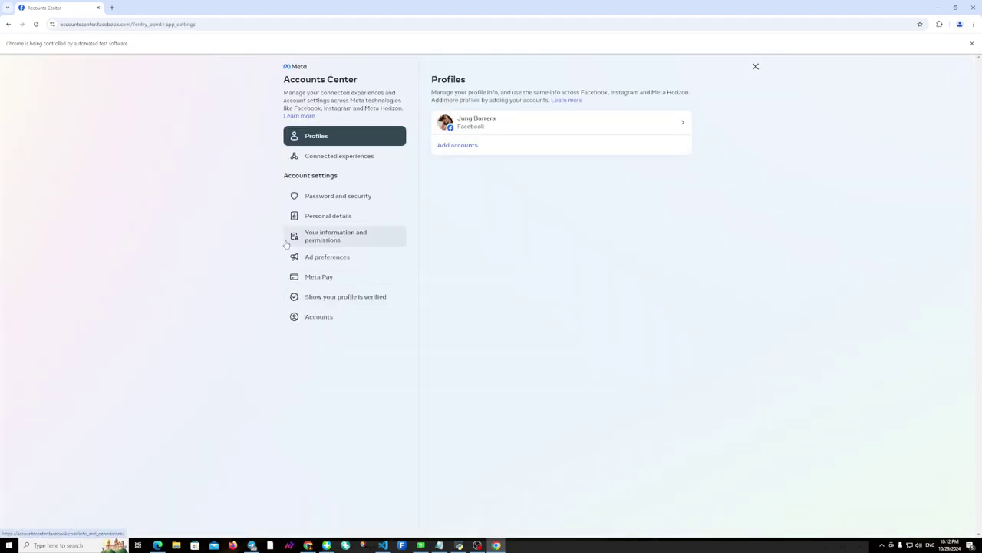
pyautogui.click(342, 202)
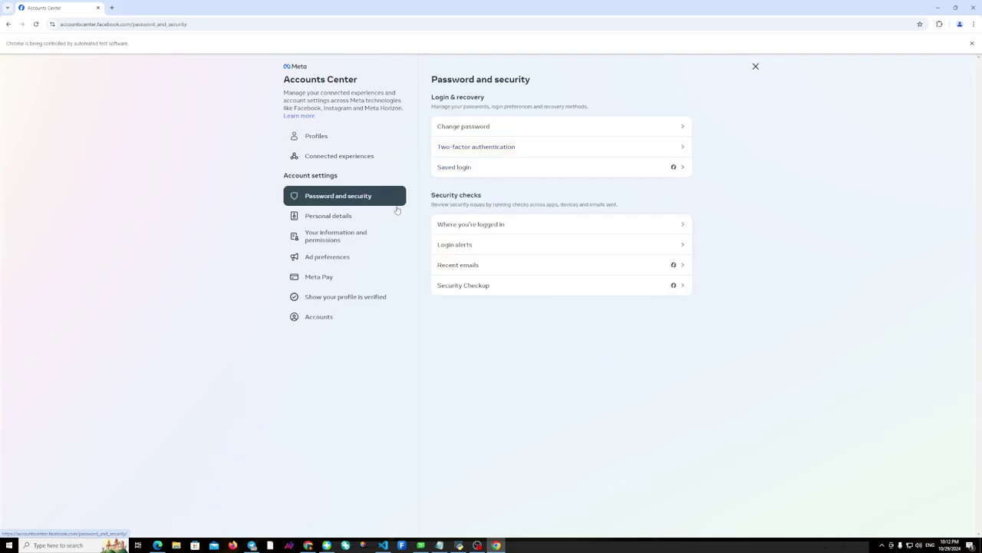
pyautogui.click(487, 149)
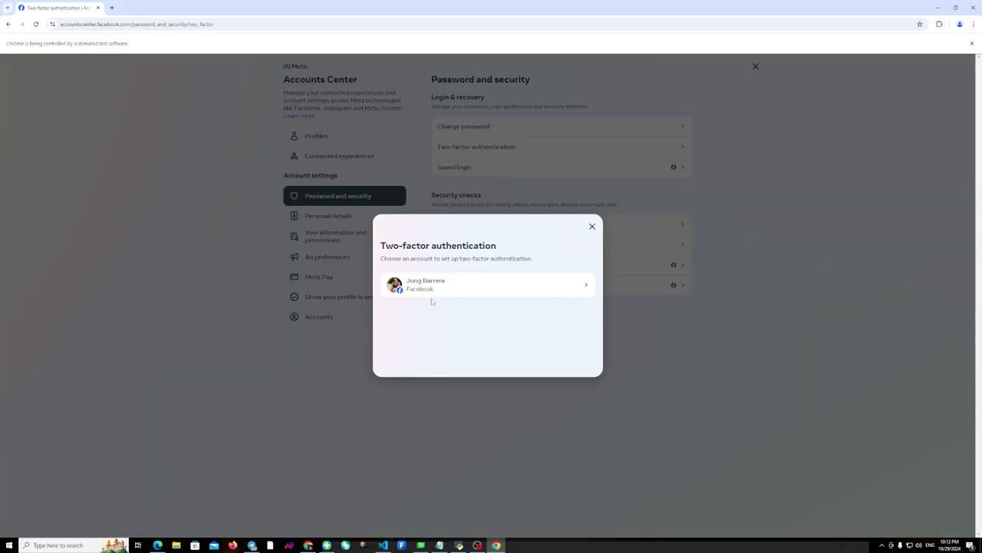
pyautogui.click(477, 285)
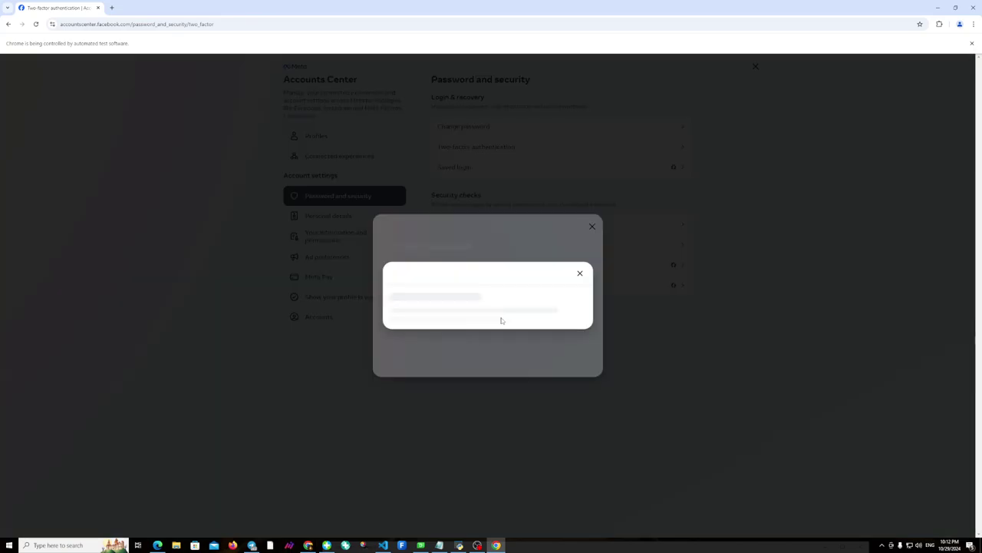
pyautogui.rightClick(434, 287)
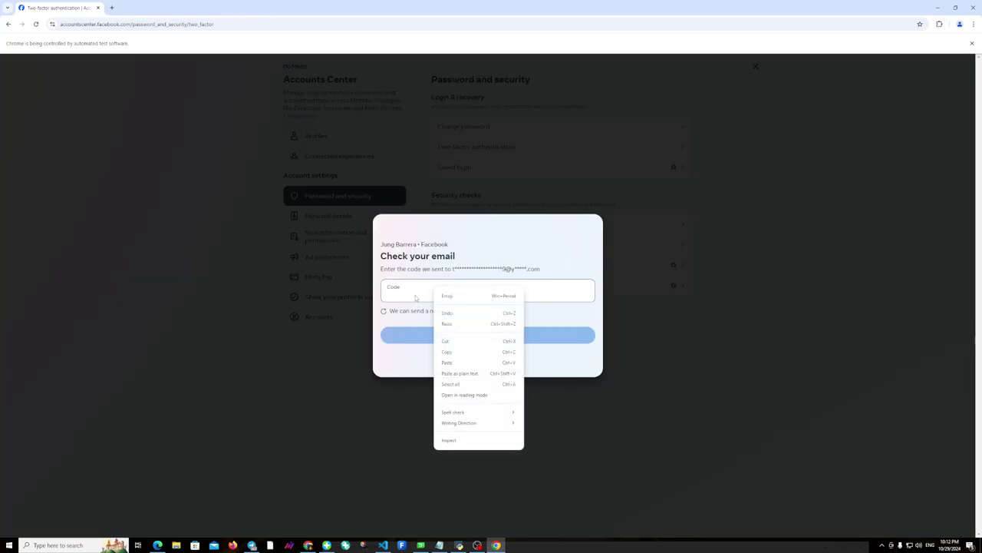
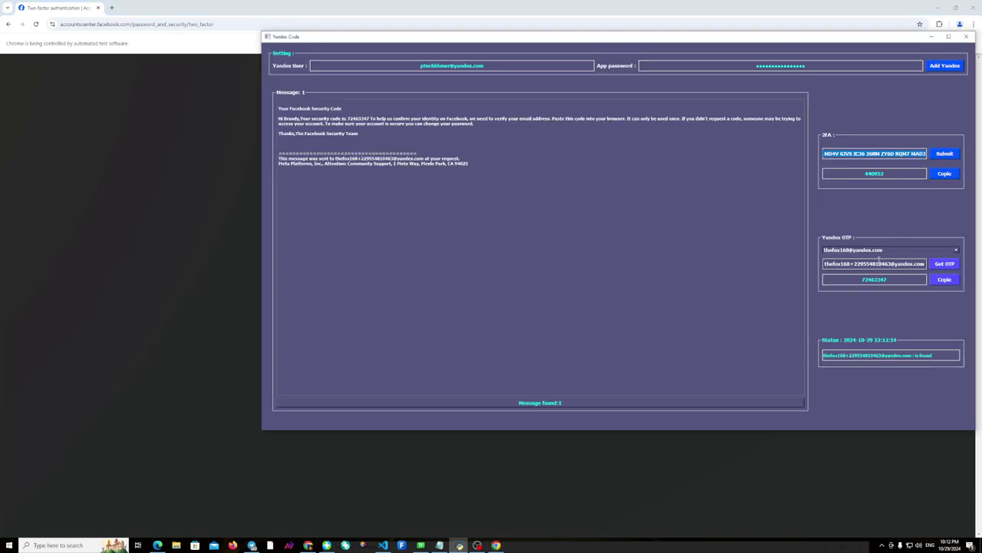
# Select the full Yandex OTP alias email address and bring up its copy menu.
pyautogui.doubleClick(879, 264)
pyautogui.tripleClick(888, 264)
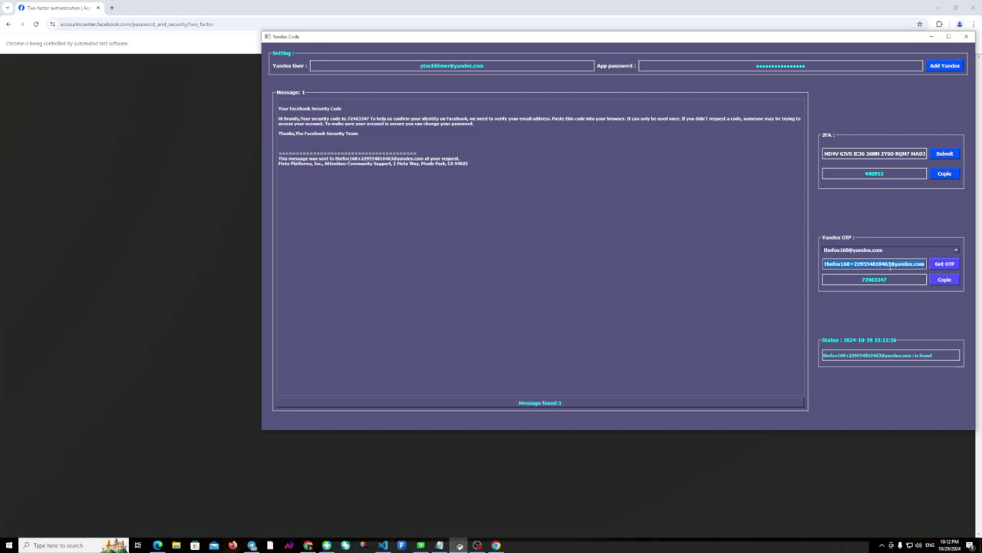
pyautogui.rightClick(874, 266)
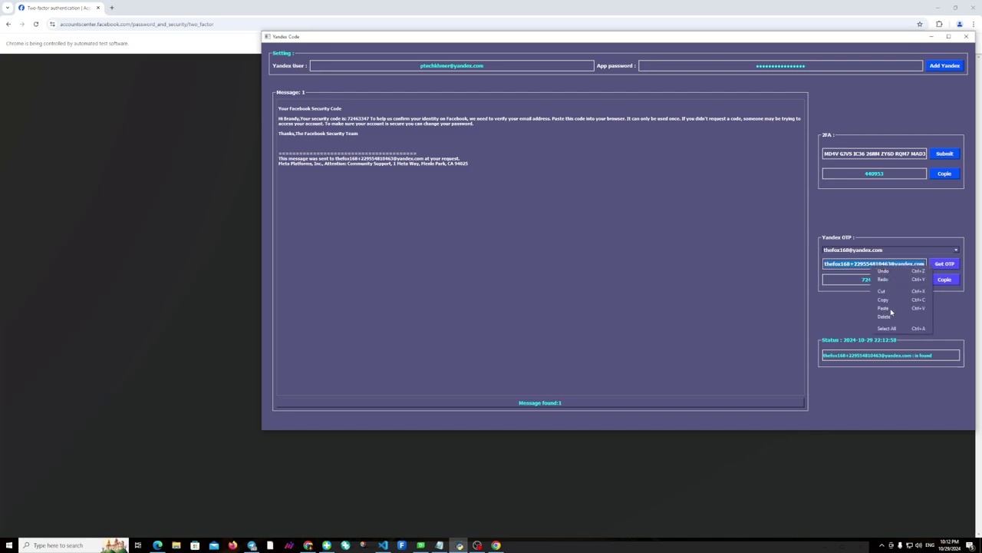
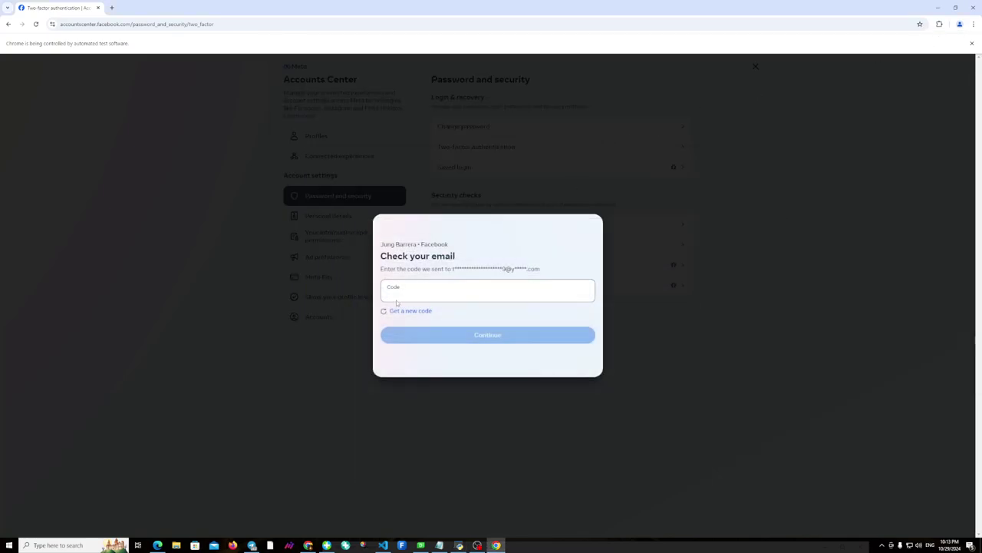
# Paste the emailed verification code into the Code field and submit it to continue two-factor setup.
pyautogui.rightClick(406, 294)
pyautogui.click(414, 366)
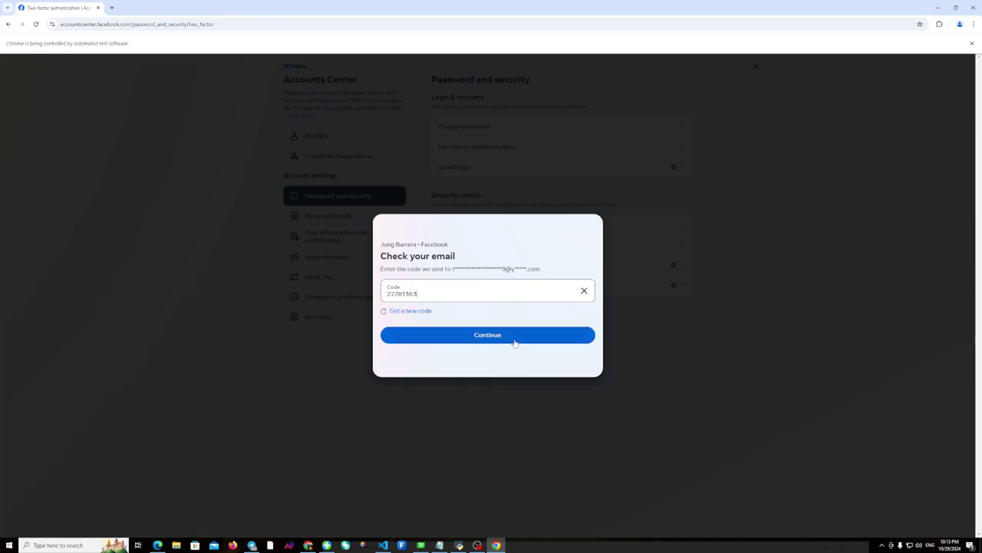
pyautogui.click(499, 336)
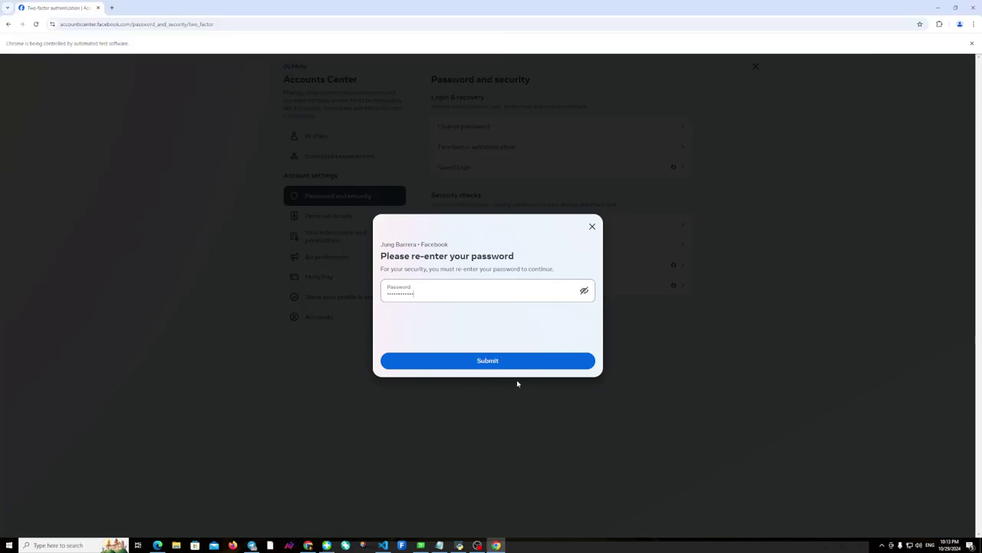
# Confirm the password, choose Authentication app, copy the setup key, and advance to the 6-digit code.
pyautogui.click(504, 364)
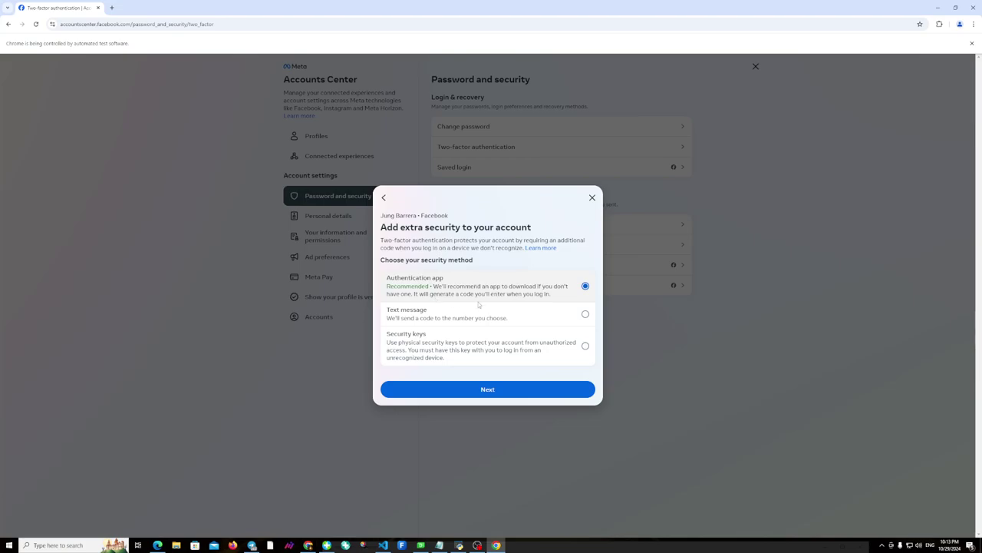
pyautogui.click(518, 395)
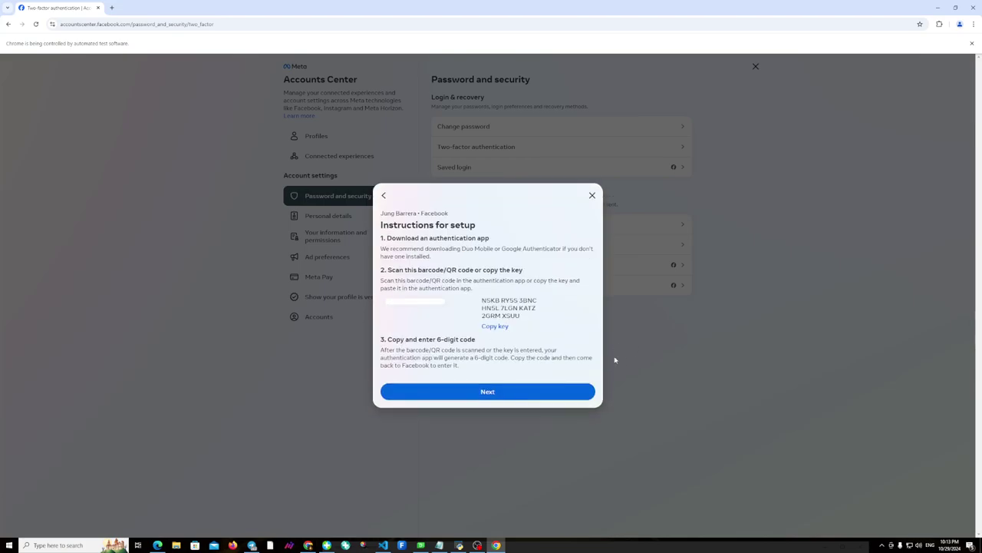
pyautogui.click(503, 326)
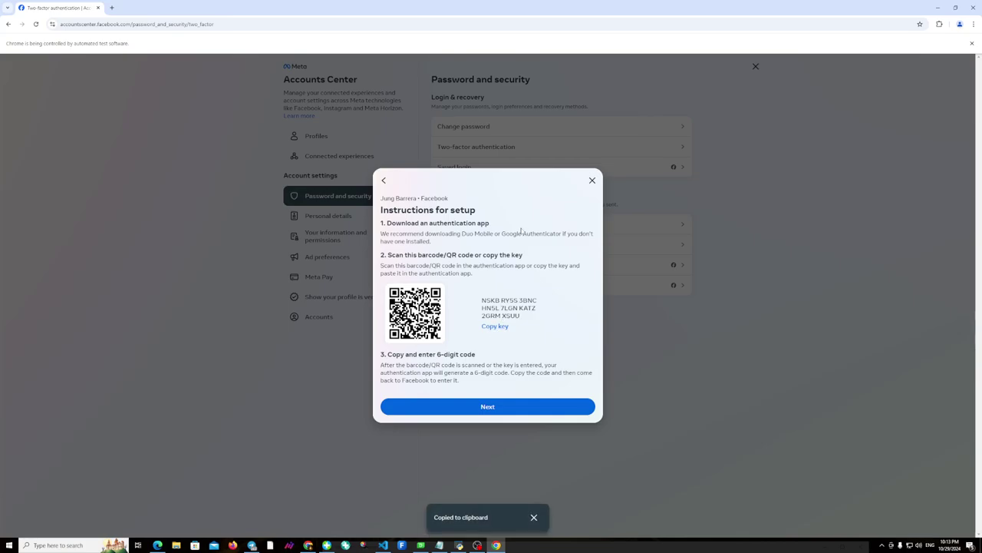
pyautogui.click(518, 411)
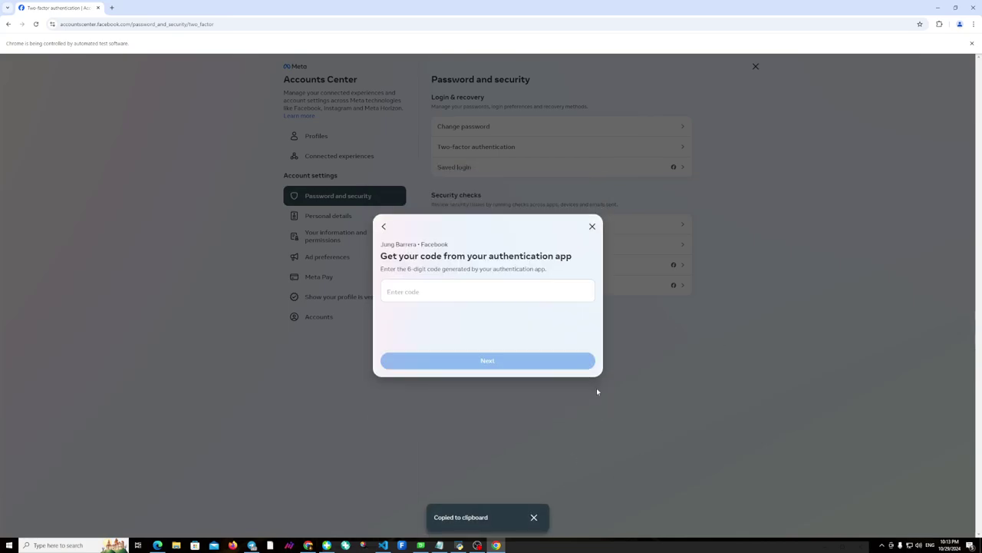
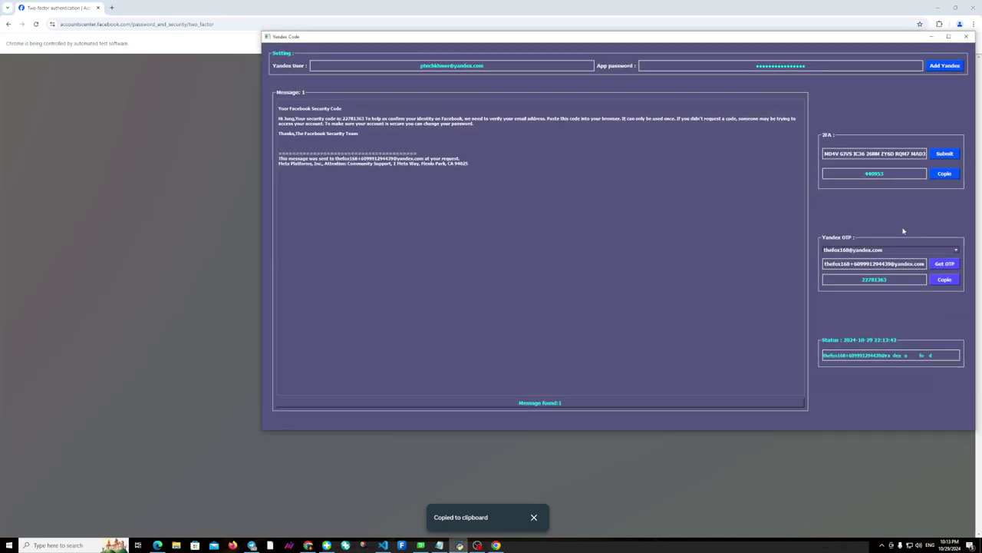
# Select the entire existing 2FA secret key in the Yandex Code key field for replacement.
pyautogui.hotkey('ctrl', 'a')
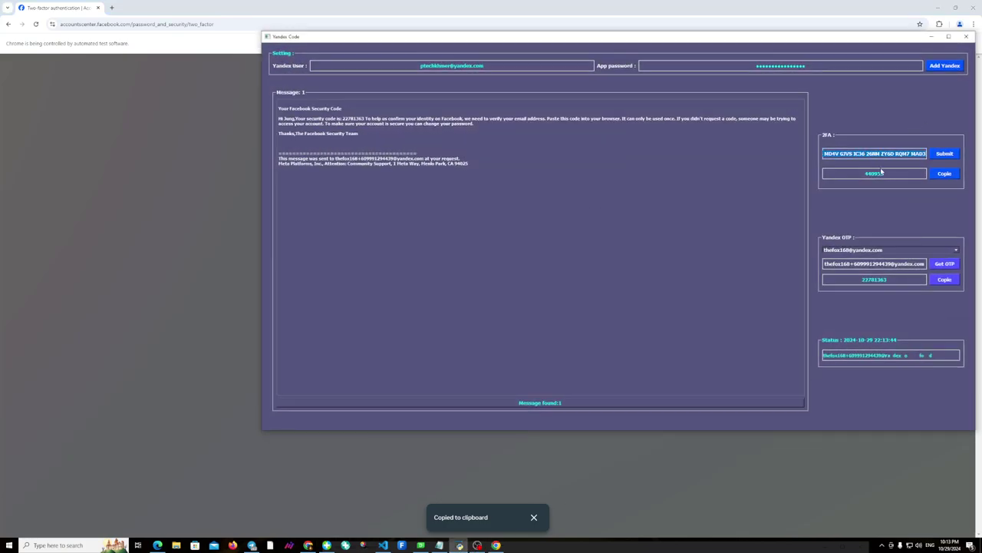
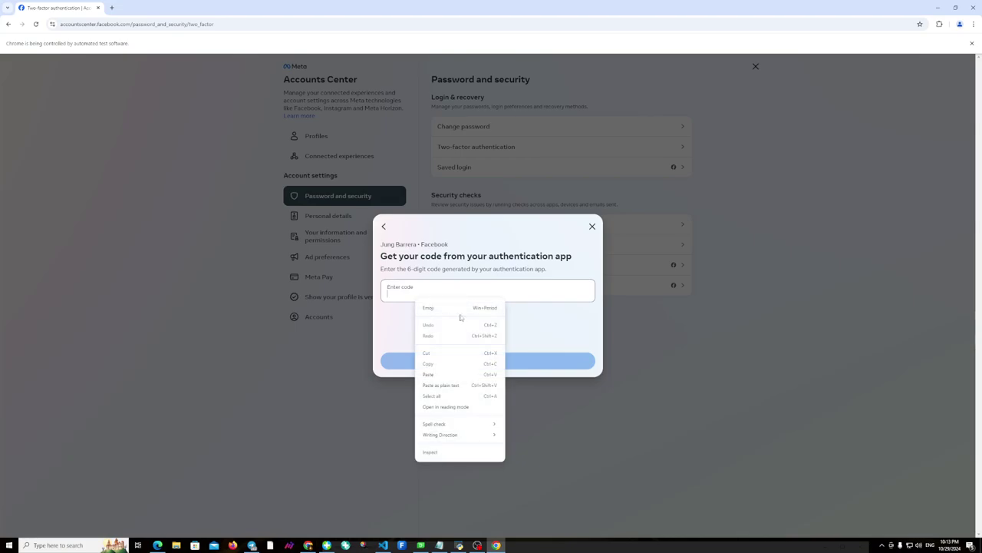
# Paste the authentication app code, submit it, and close the 'two-factor is on' confirmation.
pyautogui.click(432, 377)
pyautogui.click(489, 358)
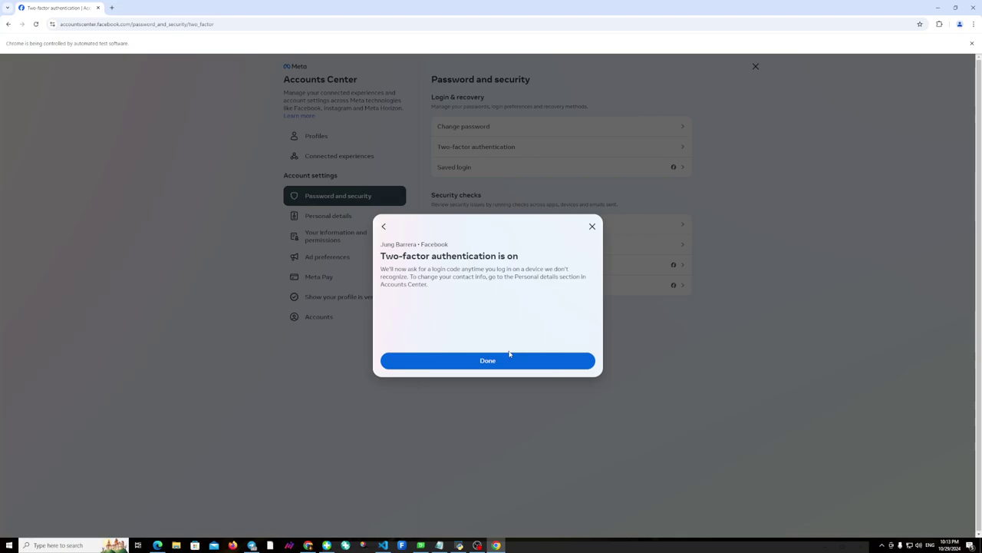
pyautogui.click(489, 361)
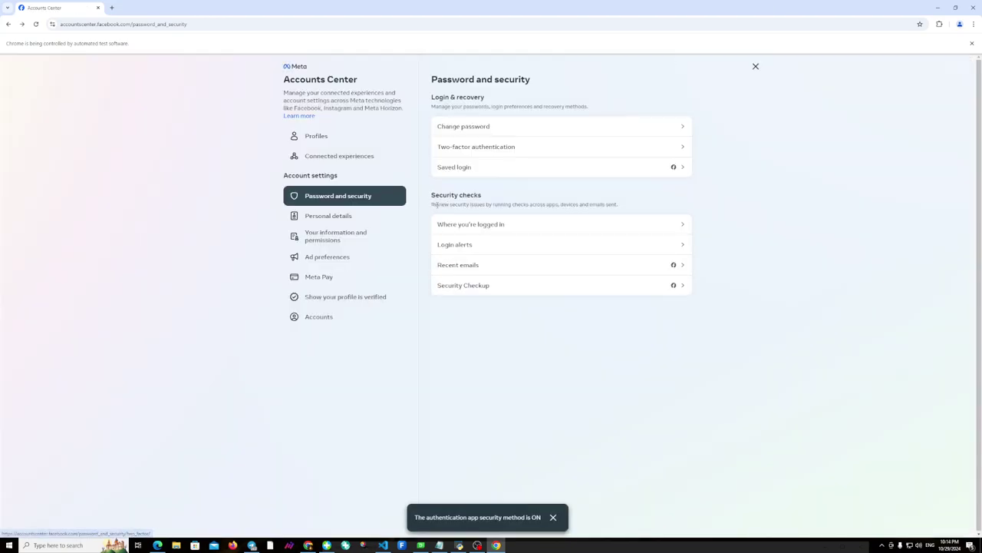
# Copy the entire 2FA key from the Yandex Code window.
pyautogui.click(940, 8)
pyautogui.hotkey('ctrl', 'a')
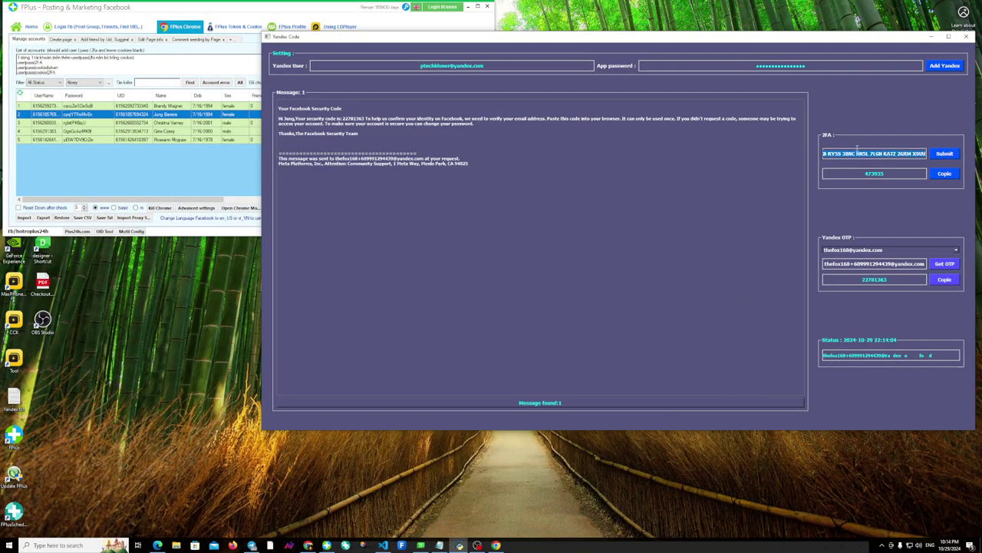
pyautogui.rightClick(865, 151)
pyautogui.click(870, 182)
# Open the Edit 2FAKey dialog for the second account in the FPlus account list.
pyautogui.click(200, 189)
pyautogui.rightClick(164, 114)
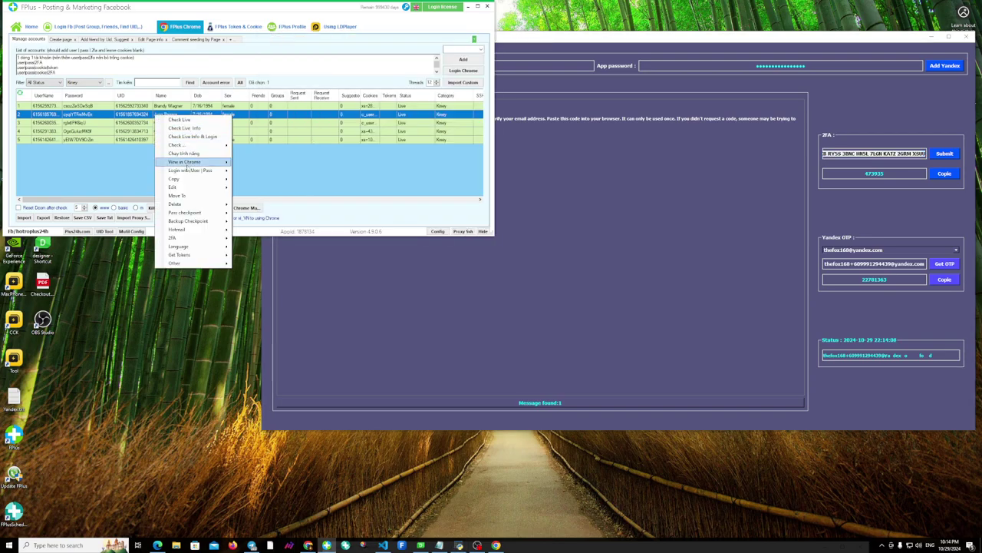
pyautogui.moveTo(208, 191)
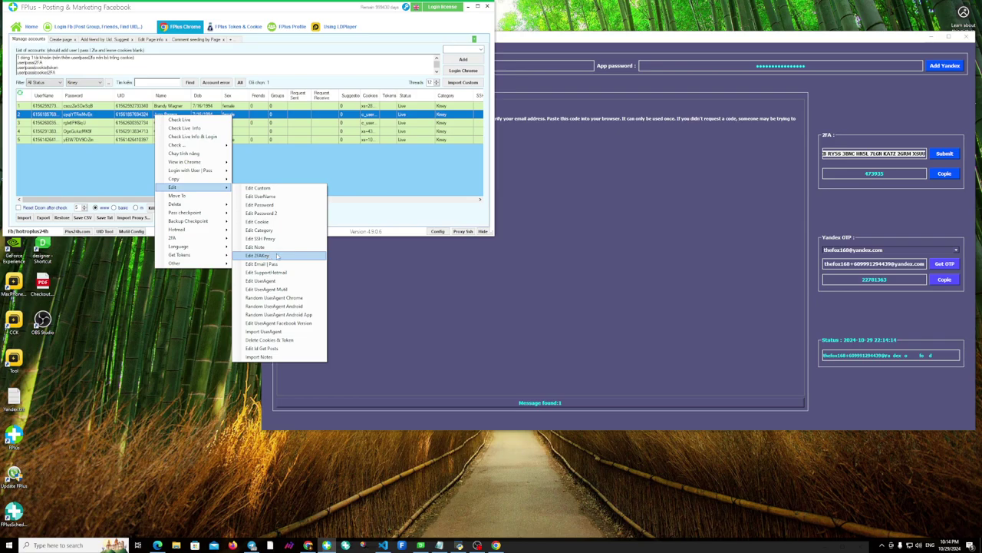
pyautogui.click(277, 255)
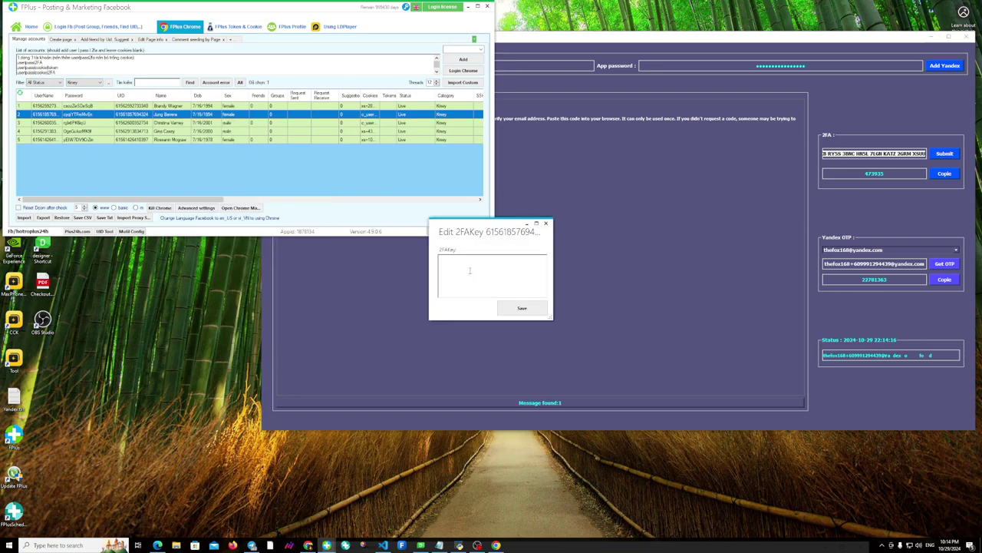
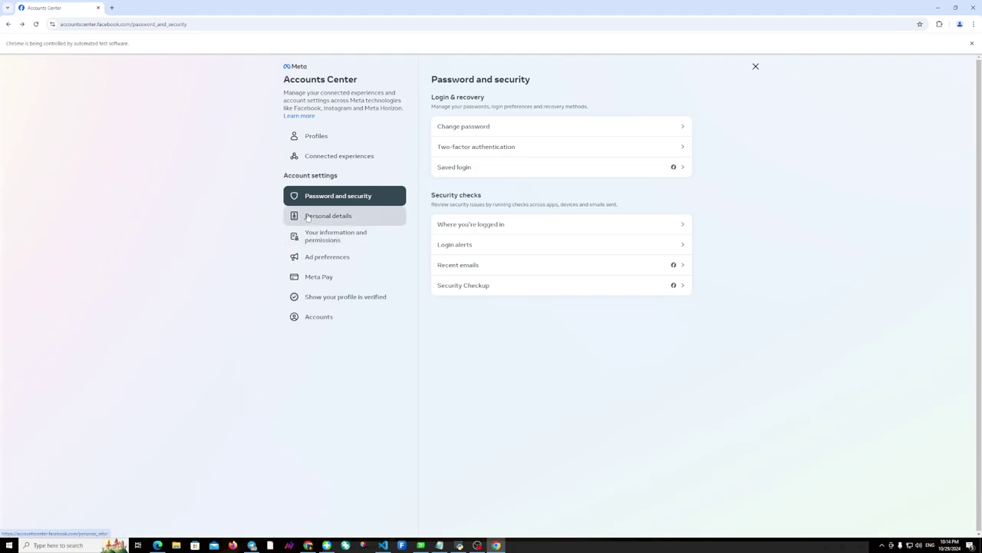
# Go from Personal details to Contact info and choose to add a new email address.
pyautogui.click(330, 215)
pyautogui.click(566, 144)
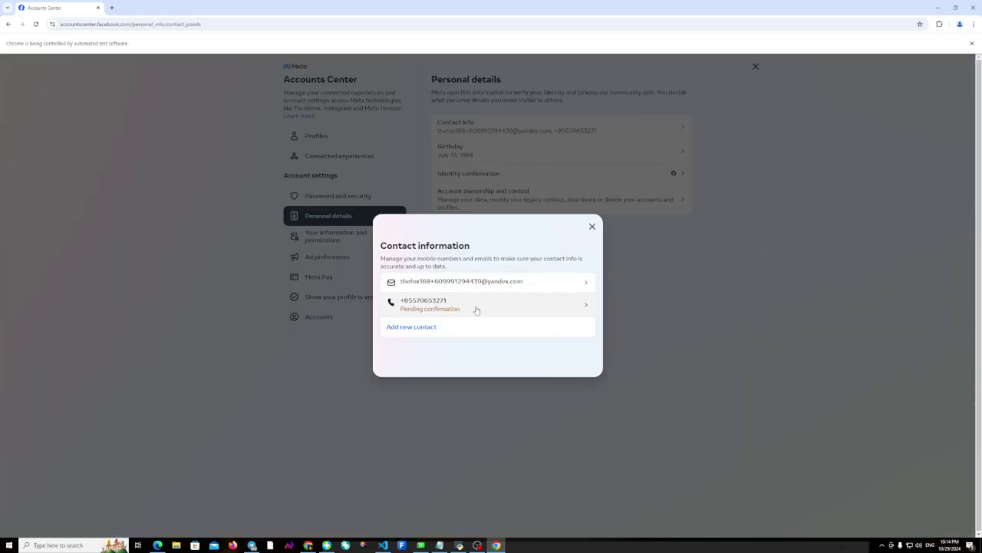
pyautogui.click(431, 324)
pyautogui.click(417, 367)
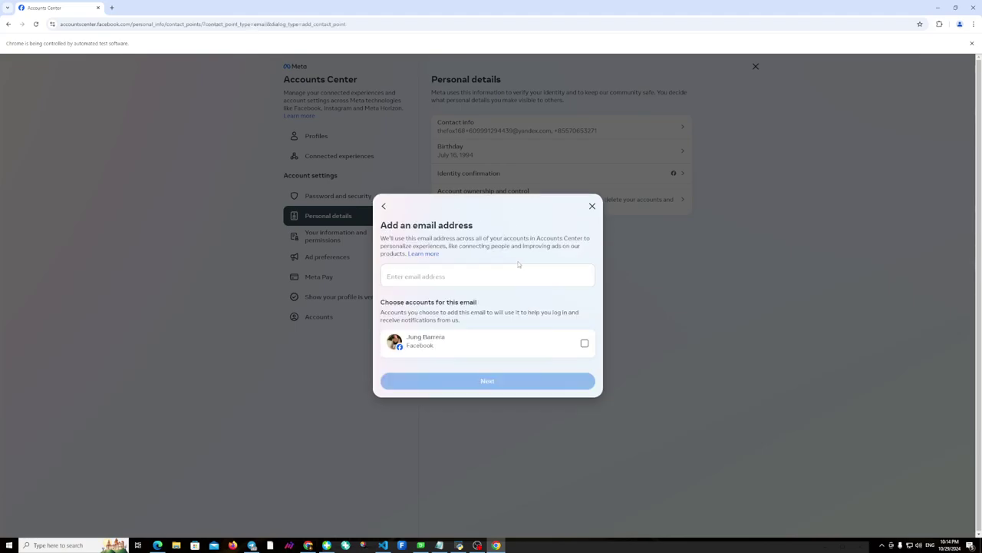
# Select the Facebook account for the new contact and enter the new email address.
pyautogui.click(584, 344)
pyautogui.moveTo(459, 547)
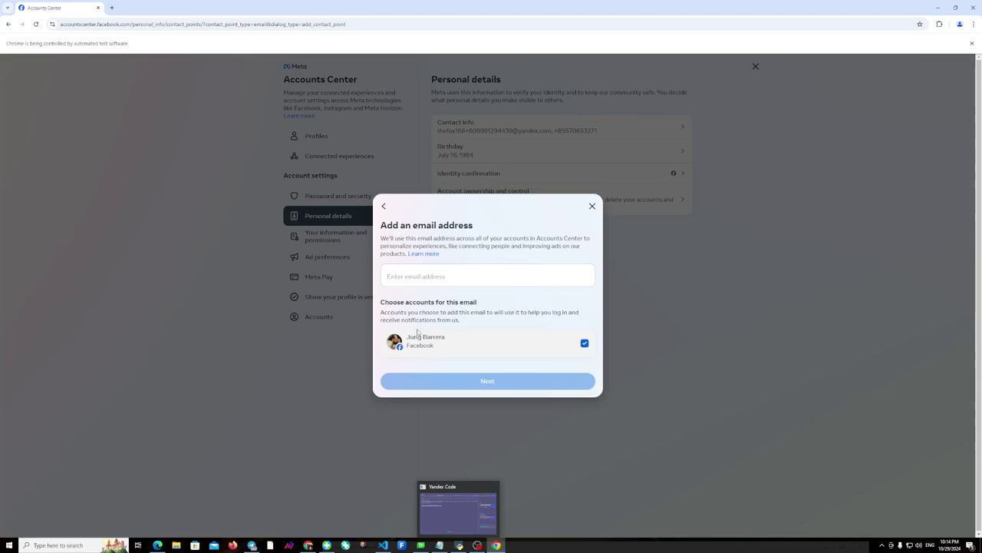
pyautogui.click(412, 280)
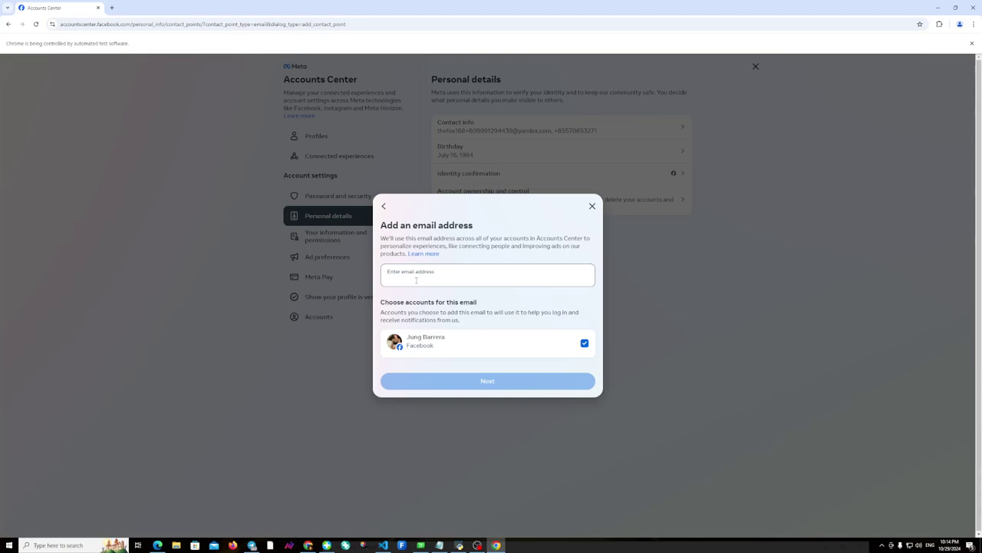
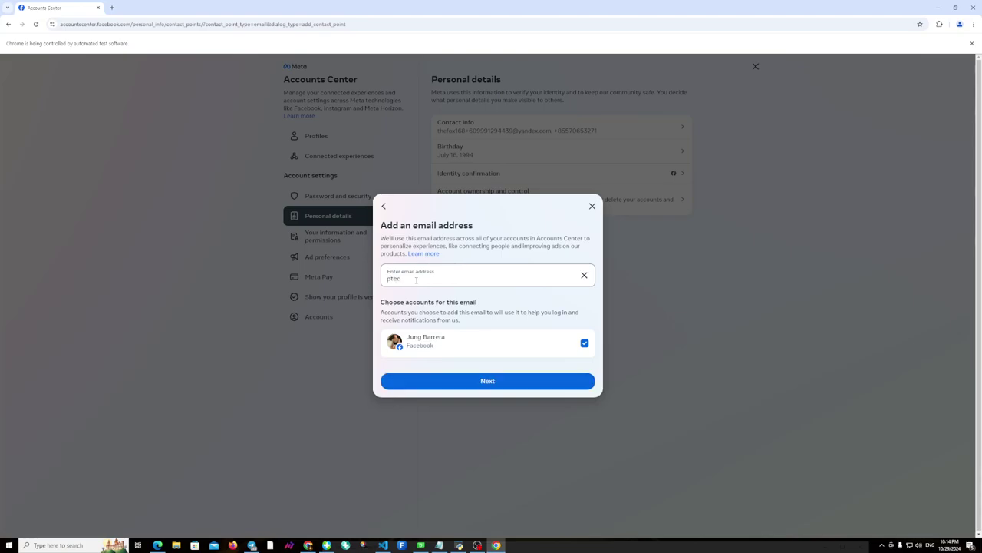
# Copy the entered email address and submit it so a confirmation code is sent.
pyautogui.moveTo(501, 281); pyautogui.dragTo(385, 285)
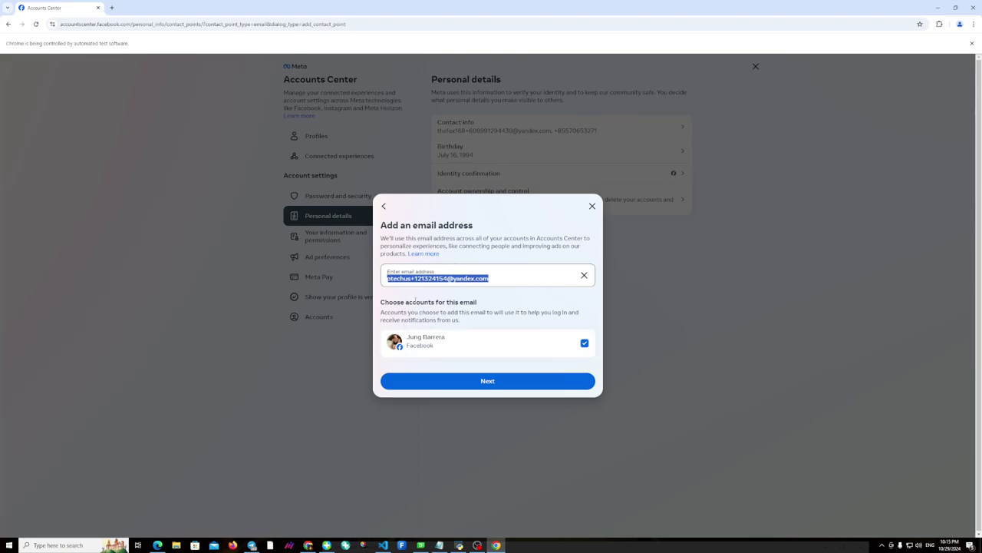
pyautogui.rightClick(427, 281)
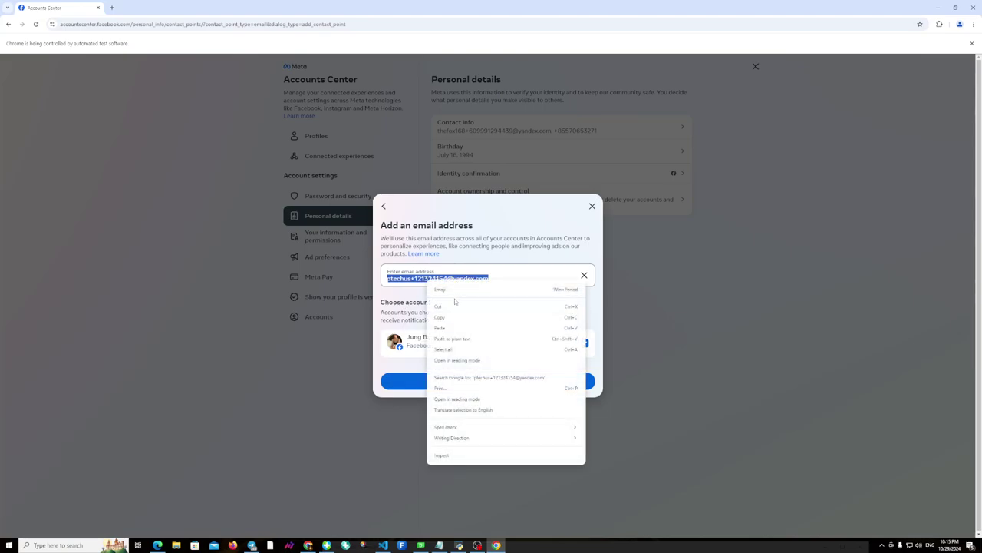
pyautogui.click(443, 318)
pyautogui.click(487, 379)
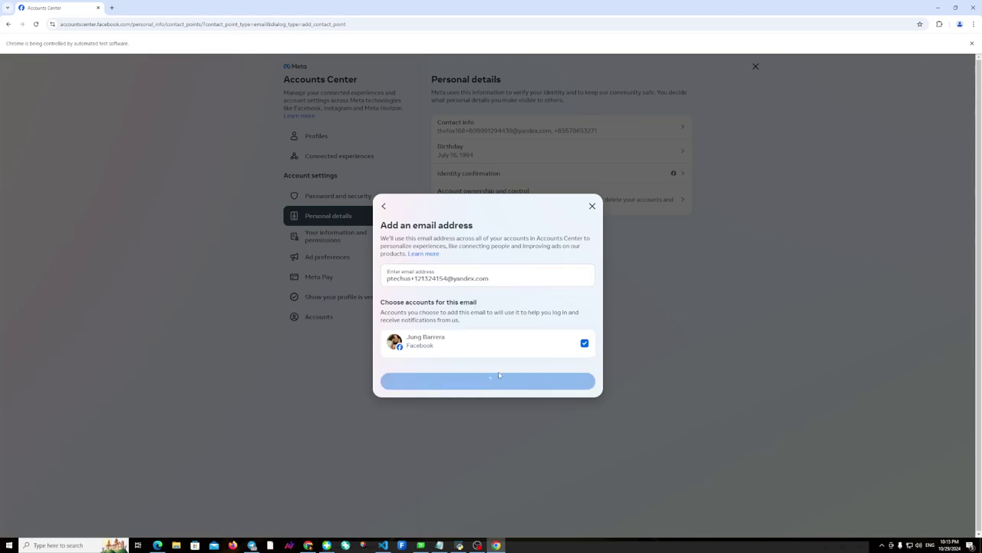
pyautogui.moveTo(460, 546)
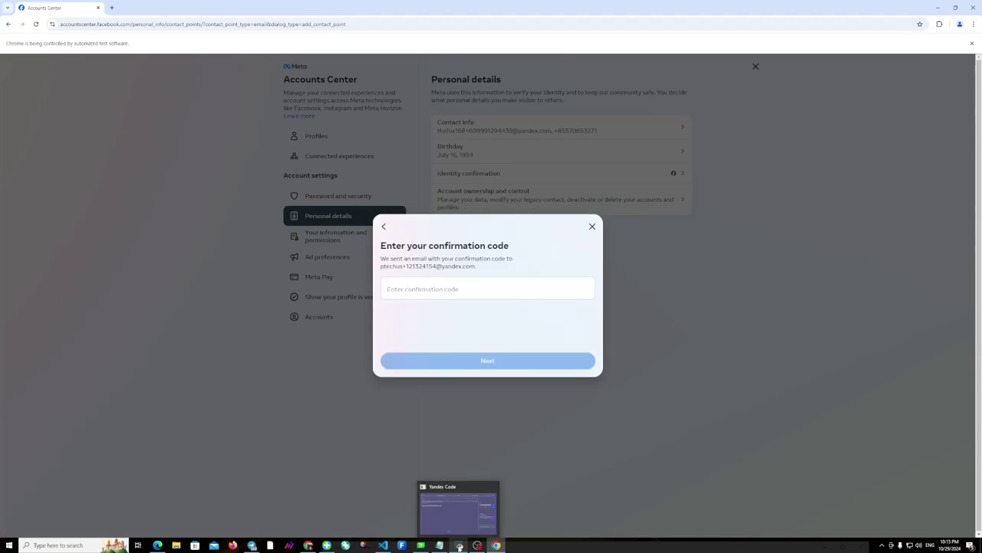
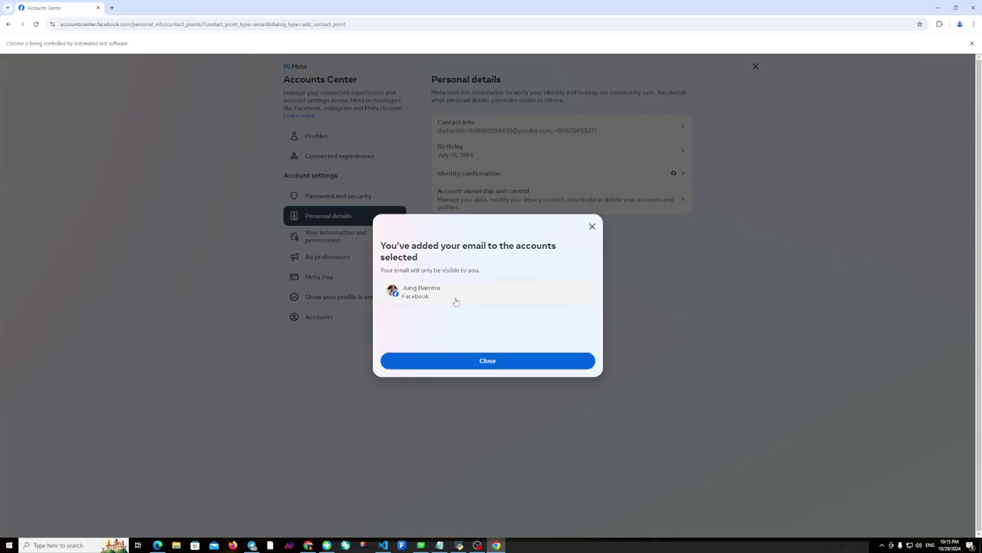
# Dismiss the email-added confirmation and view the contact info list to verify the new Yandex address.
pyautogui.click(486, 362)
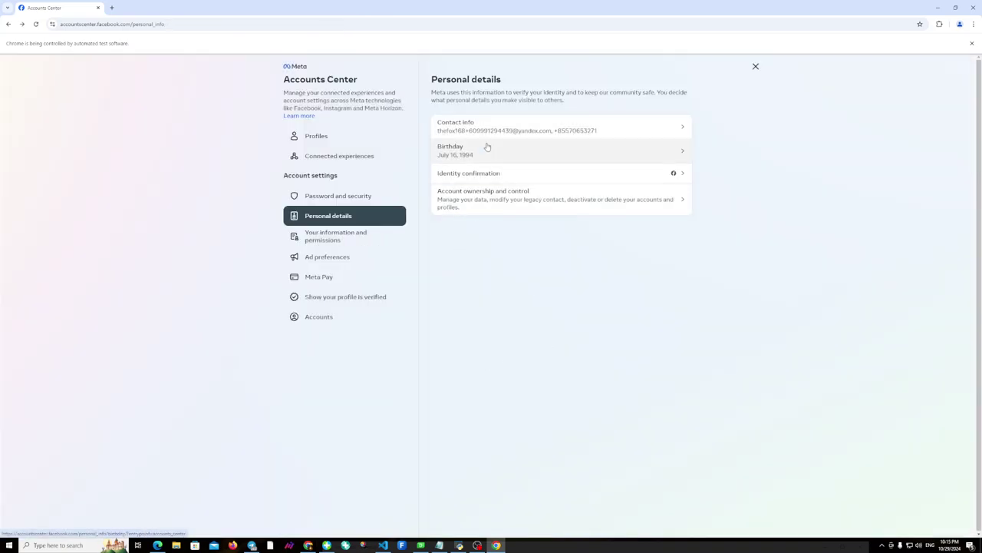
pyautogui.click(495, 128)
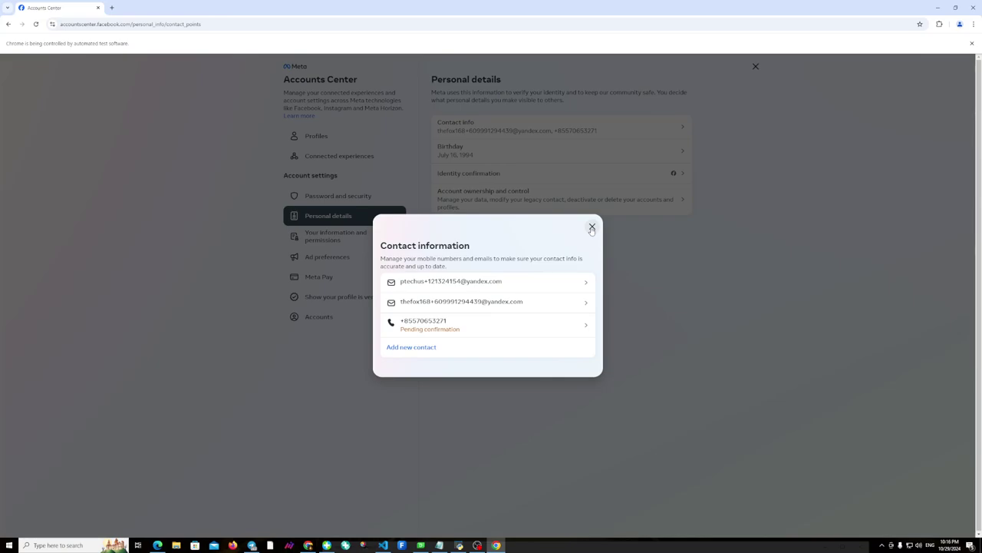
# Close the Contact information dialog and the Chrome browser window.
pyautogui.click(591, 227)
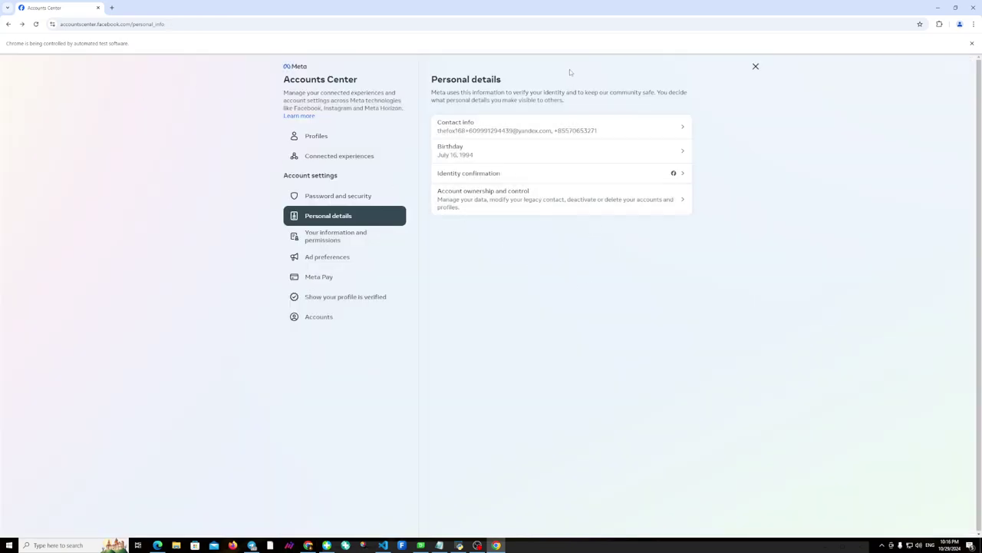
pyautogui.click(975, 9)
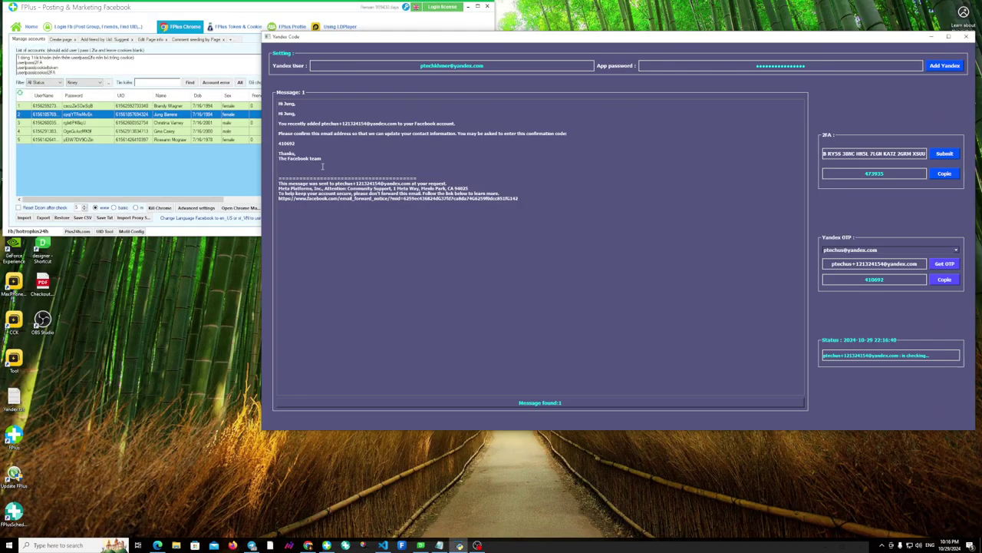
# Maximize Yandex Code and compare the fetched OTP with the email's confirmation code and address.
pyautogui.click(949, 36)
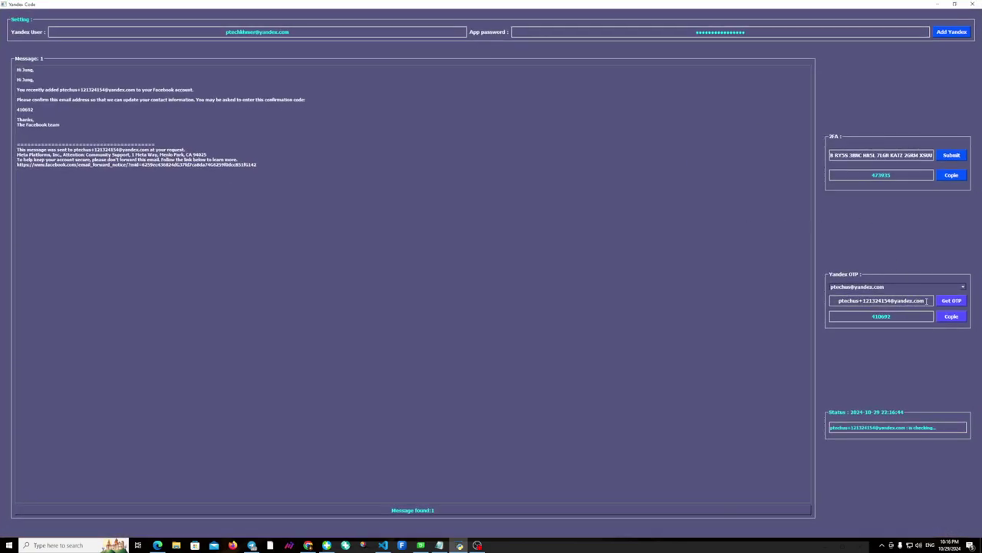
pyautogui.click(883, 301)
pyautogui.click(879, 317)
pyautogui.doubleClick(880, 317)
pyautogui.doubleClick(26, 109)
pyautogui.doubleClick(90, 89)
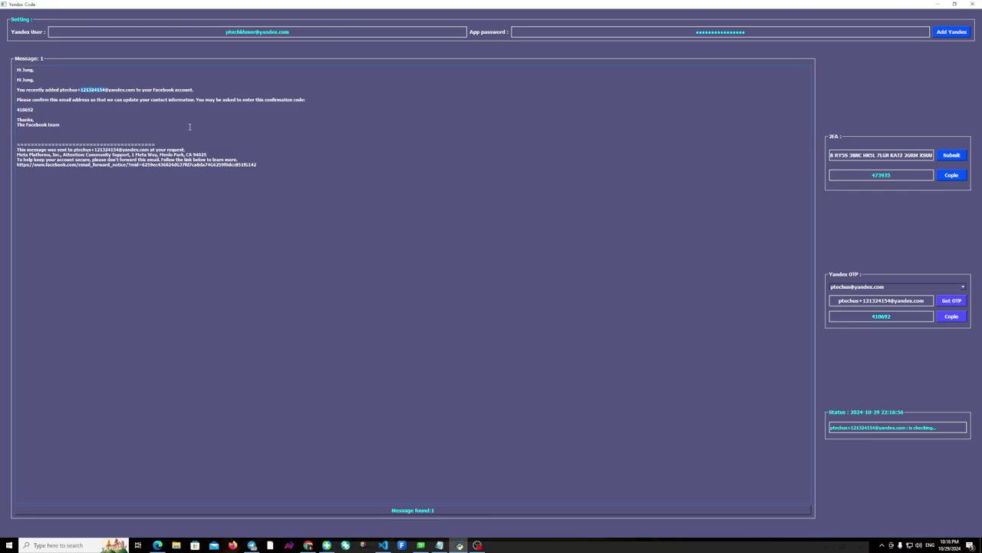